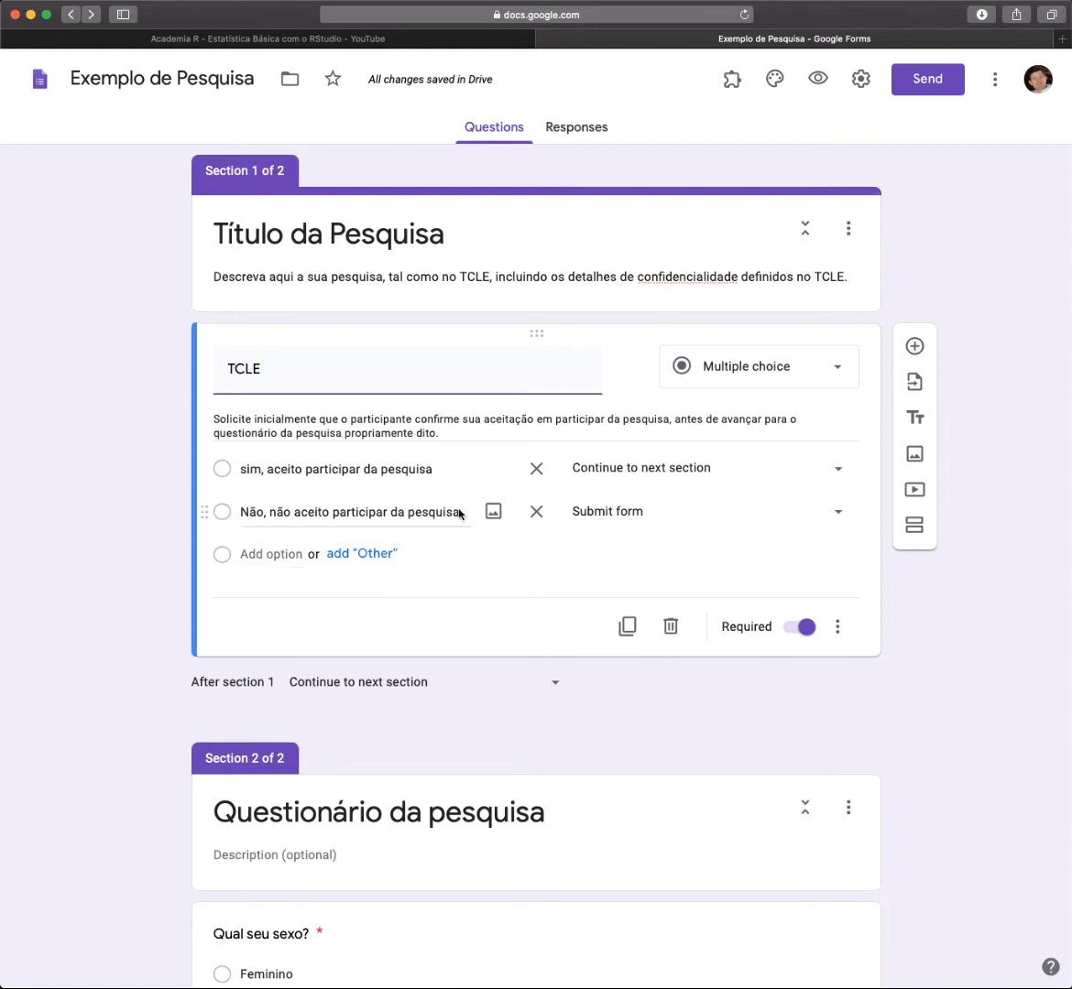
Review the extra options of the TCLE question and the heading of the second section, "Questionário da pesquisa"
left_click(837, 627)
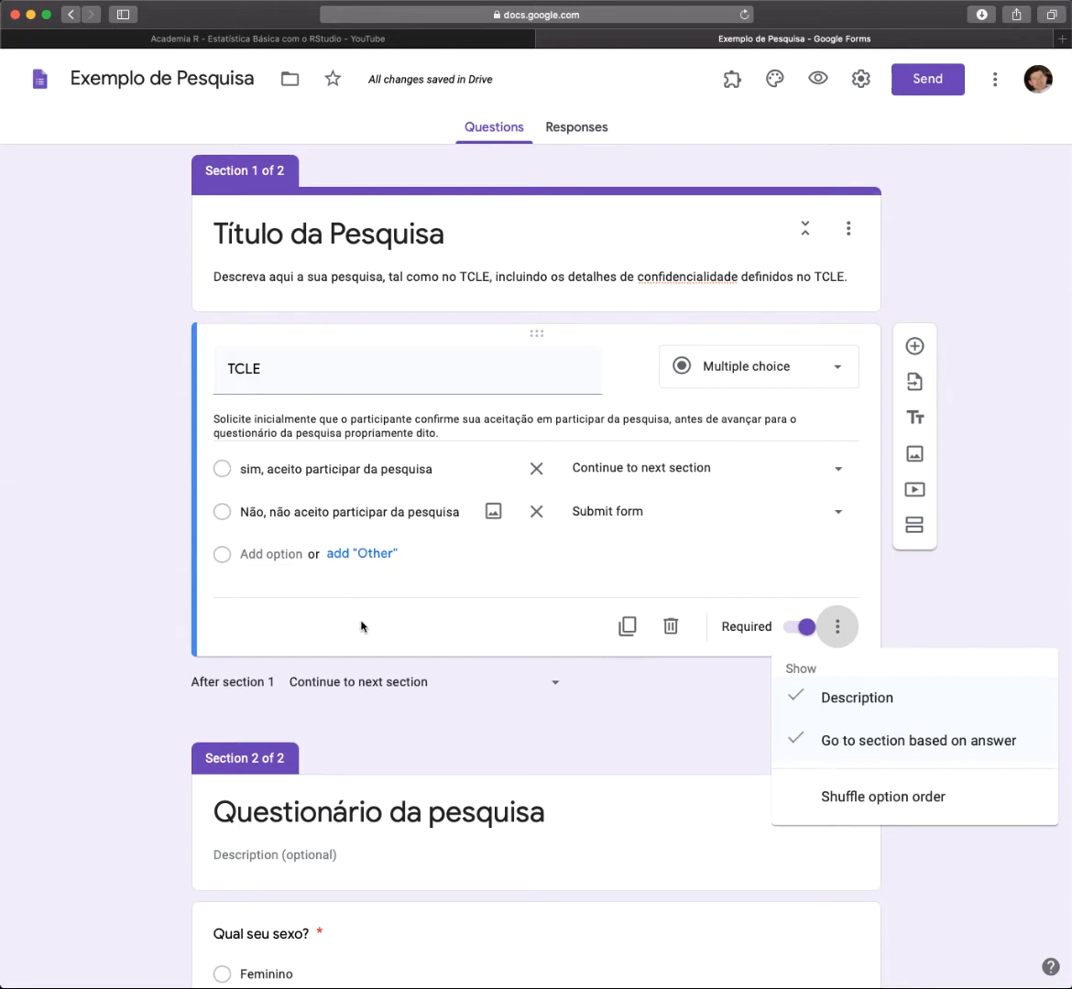
left_click(613, 695)
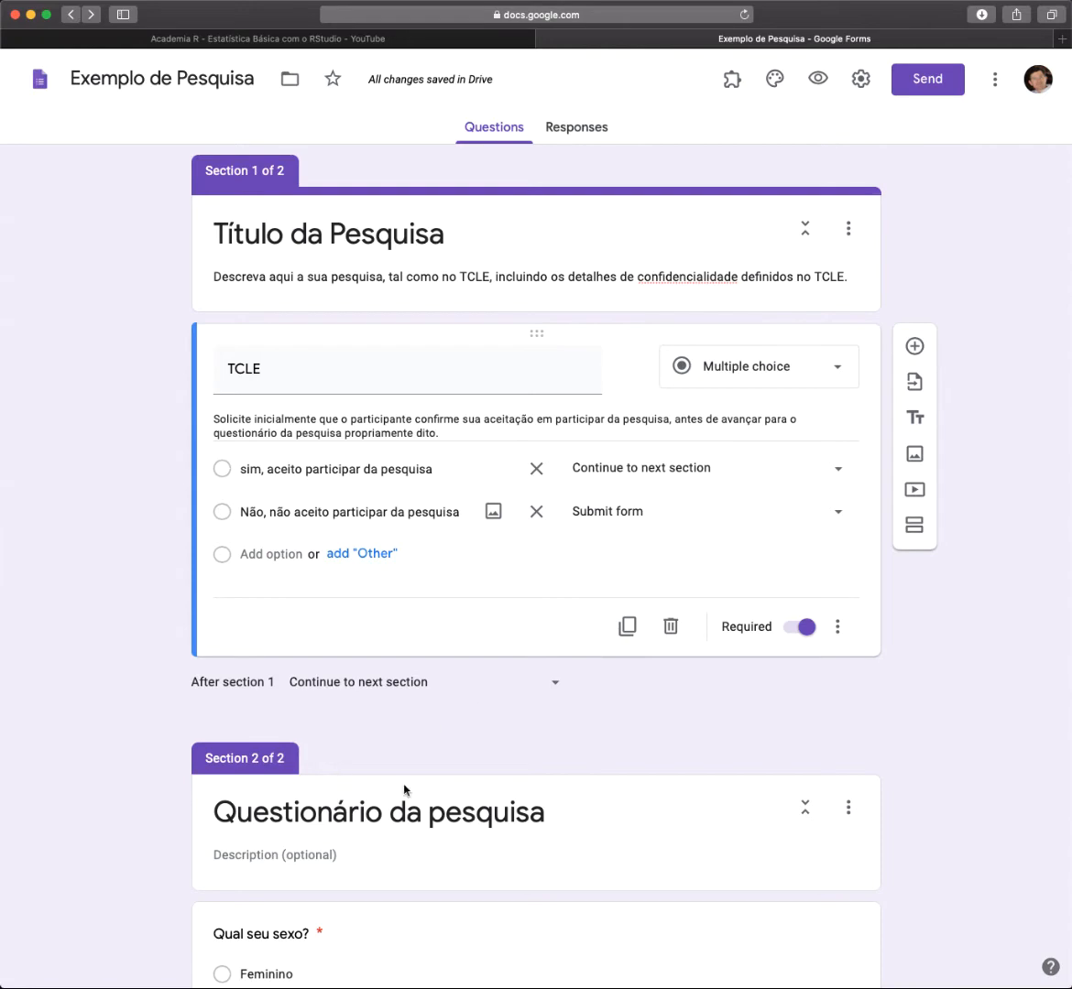
scroll(431, 769, "down", 5)
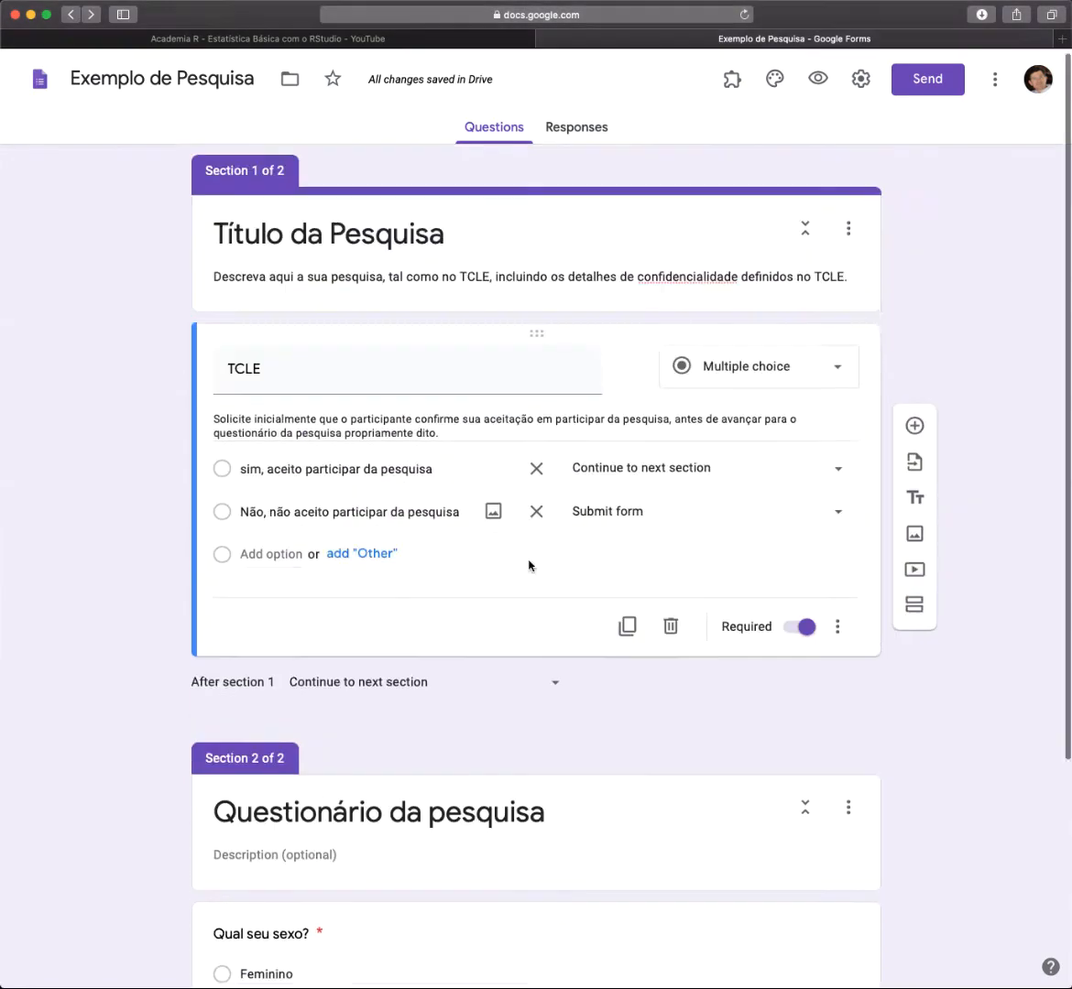
scroll(528, 565, "up", 5)
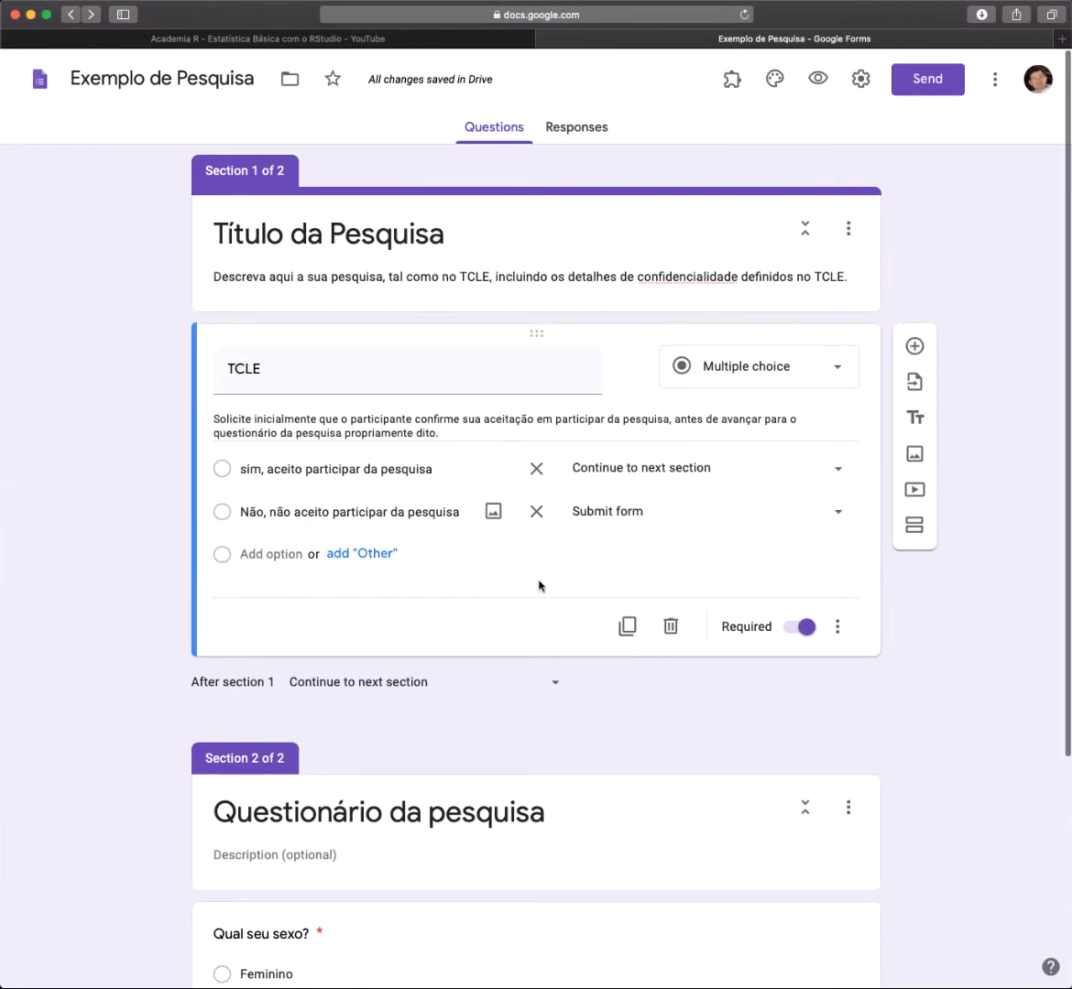
scroll(490, 692, "down", 1)
scroll(496, 698, "down", 5)
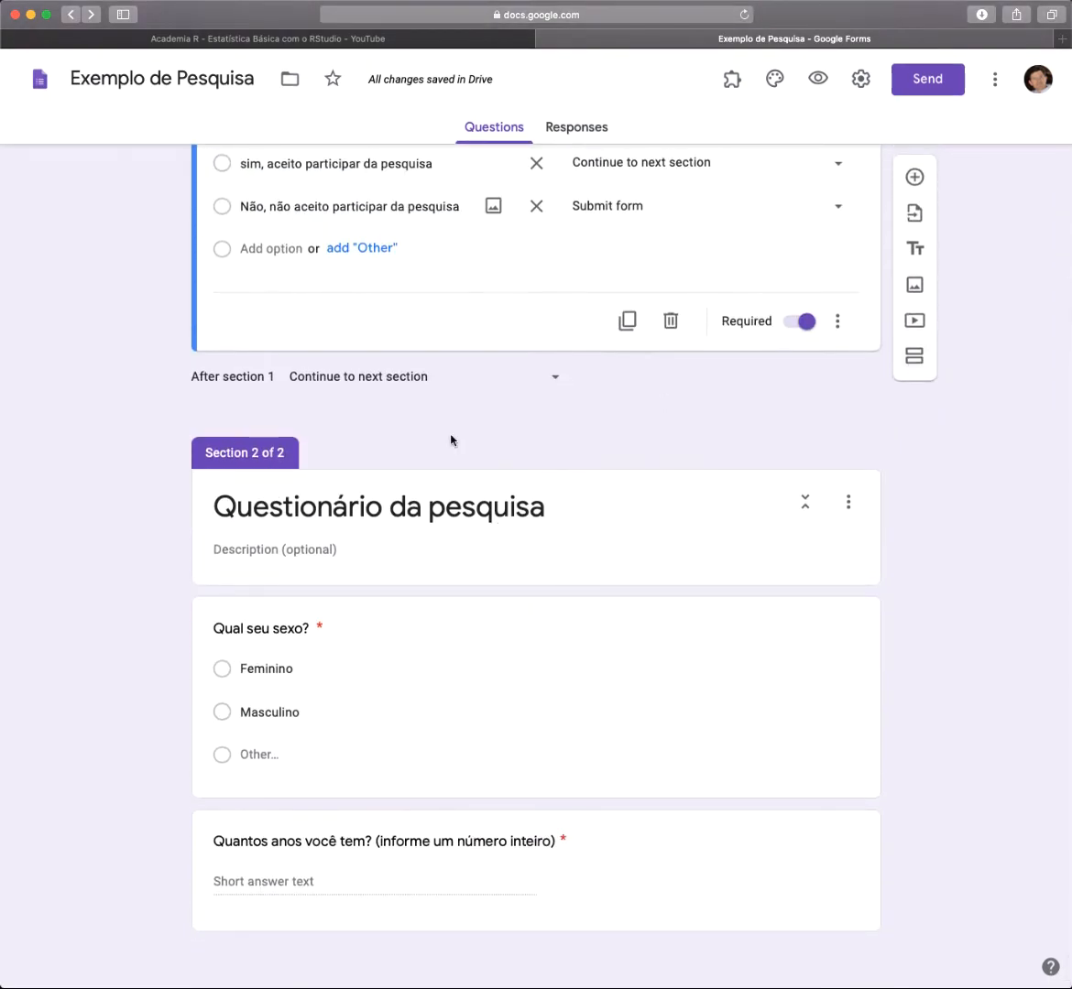
left_click_drag(216, 512, 546, 507)
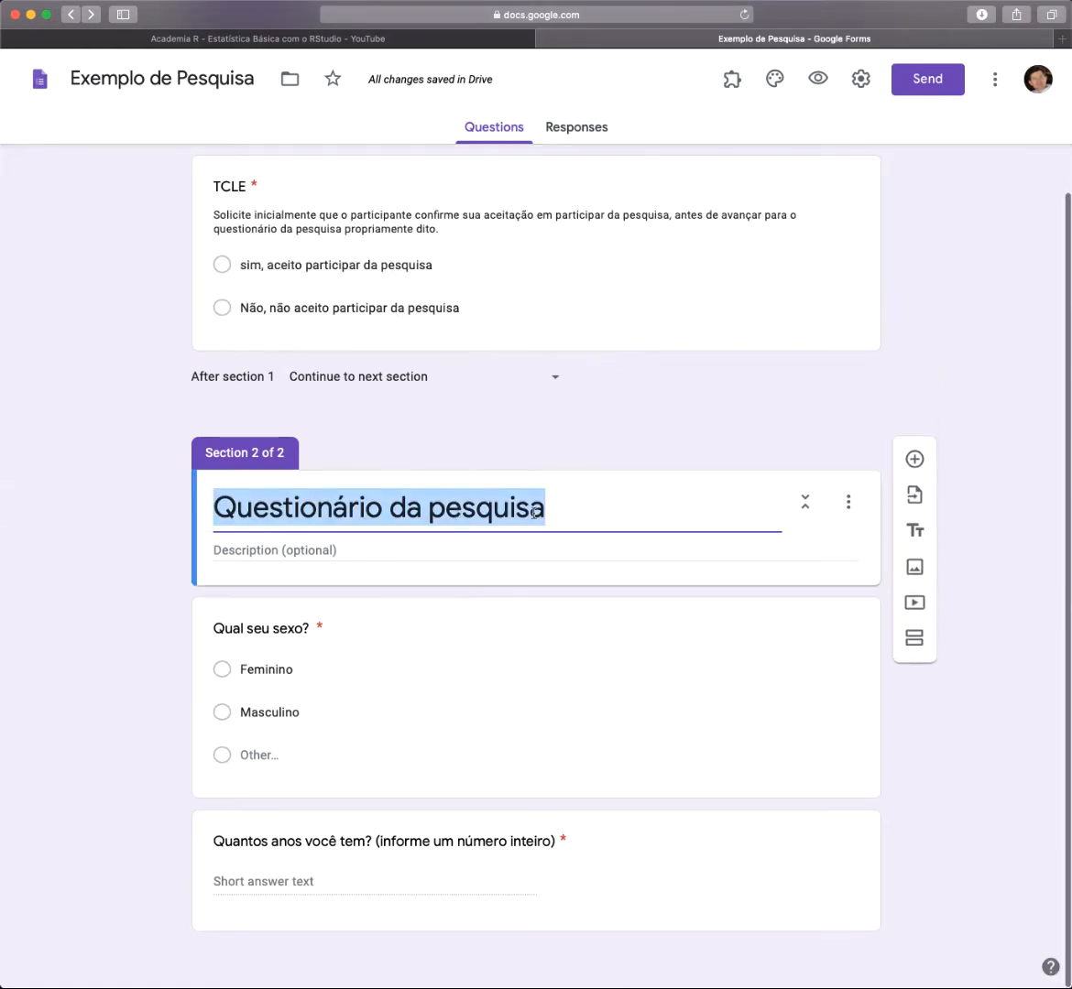
Add a description to the "Qual seu sexo?" question and copy the question text into it
left_click(540, 609)
scroll(499, 623, "down", 2)
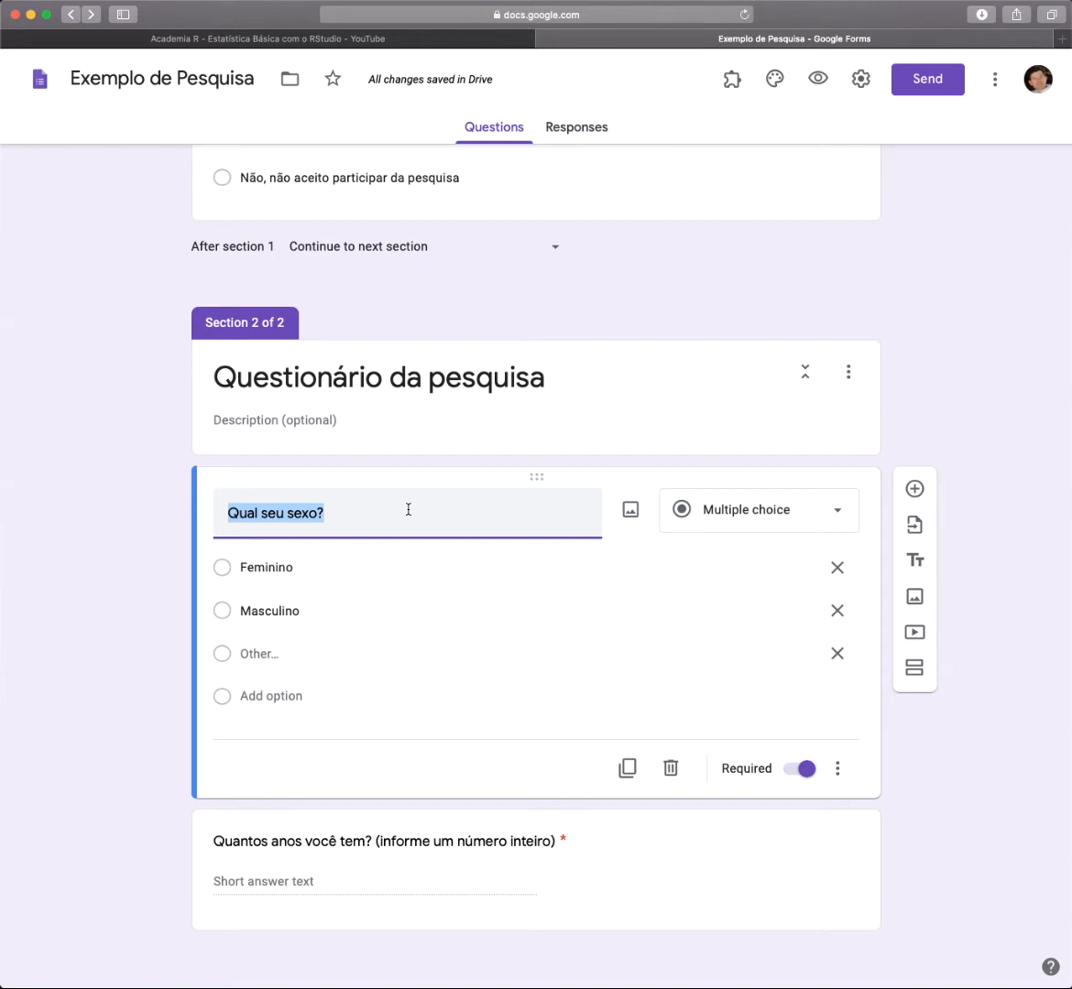
left_click_drag(355, 513, 194, 513)
left_click_drag(342, 511, 227, 516)
left_click(838, 771)
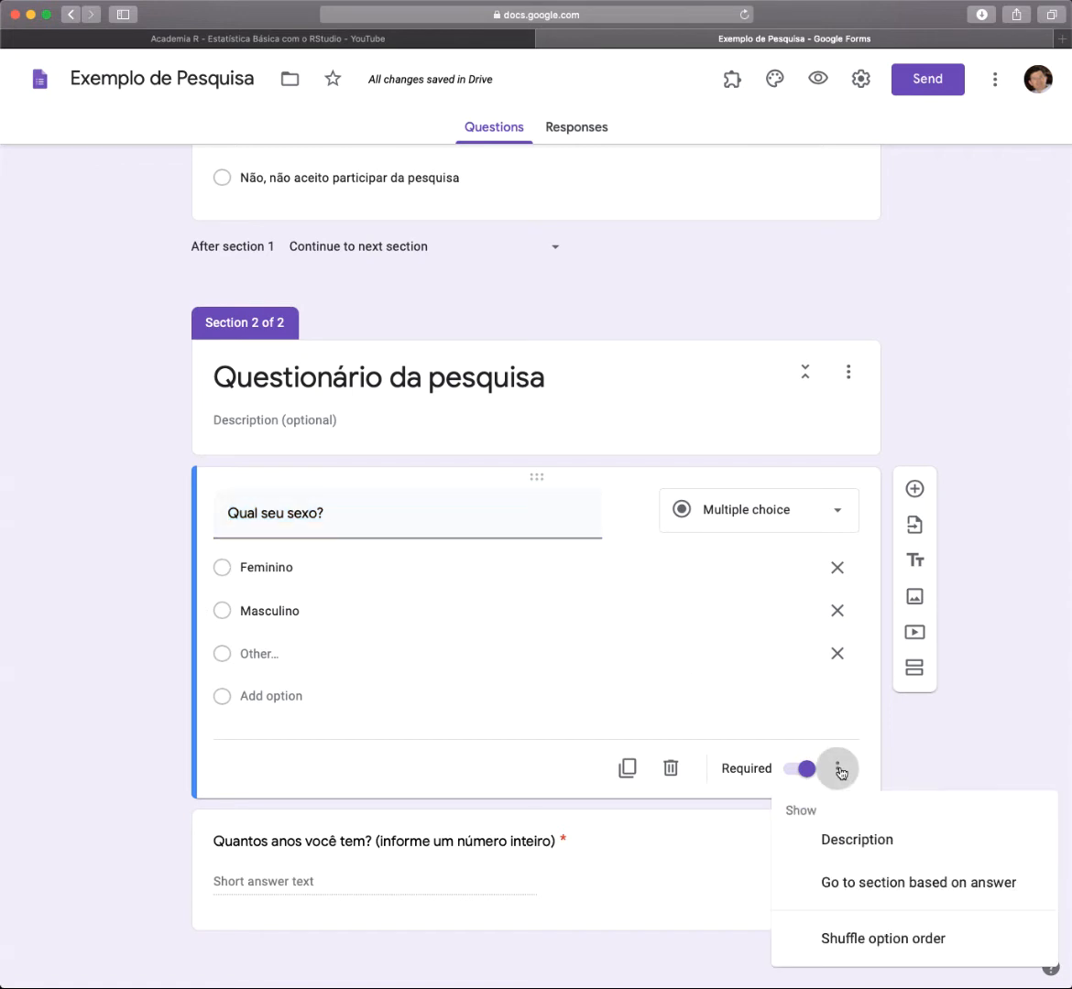
left_click(817, 843)
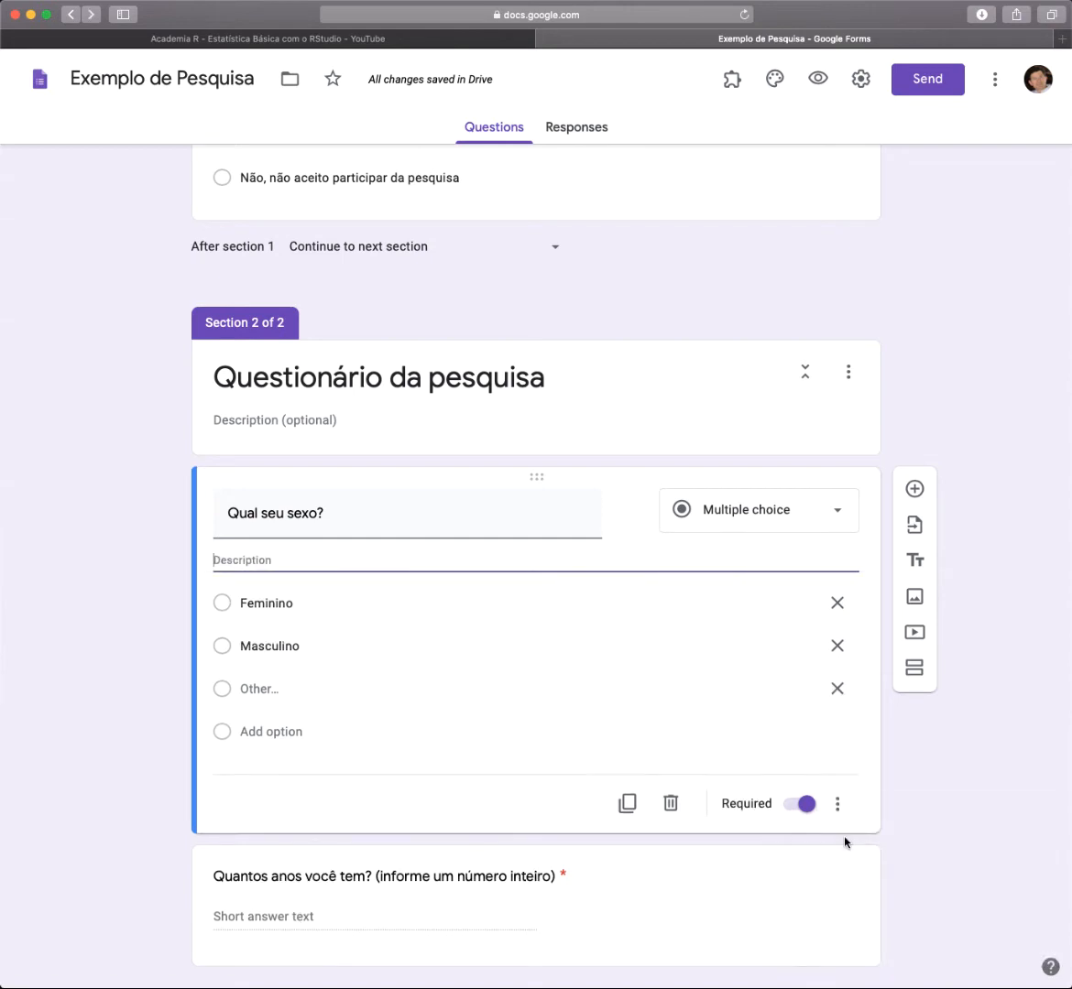
left_click_drag(334, 536, 217, 513)
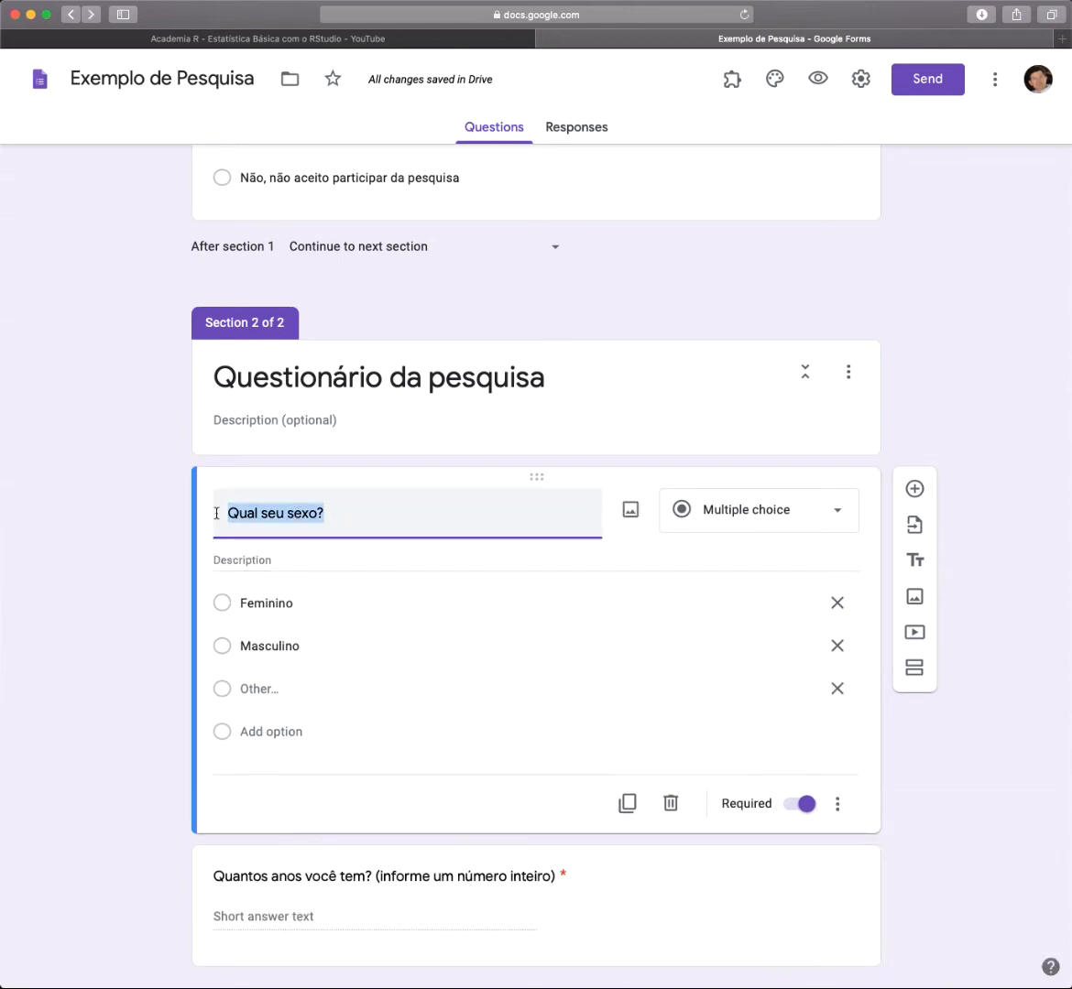
key("super+c")
left_click(287, 558)
key("super+v")
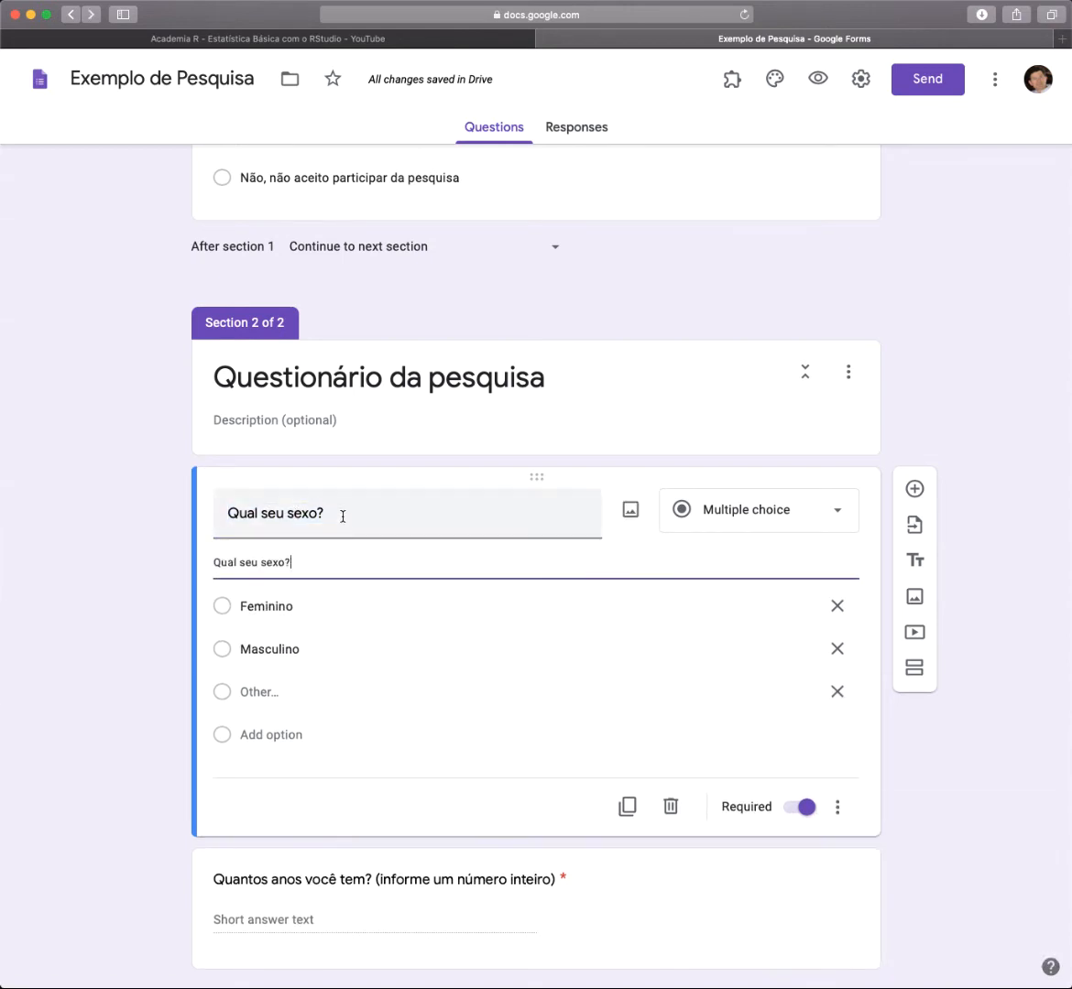
Replace the title of the "Qual seu sexo?" question with the short variable name "sexo"
left_click_drag(342, 517, 214, 513)
type("sexo")
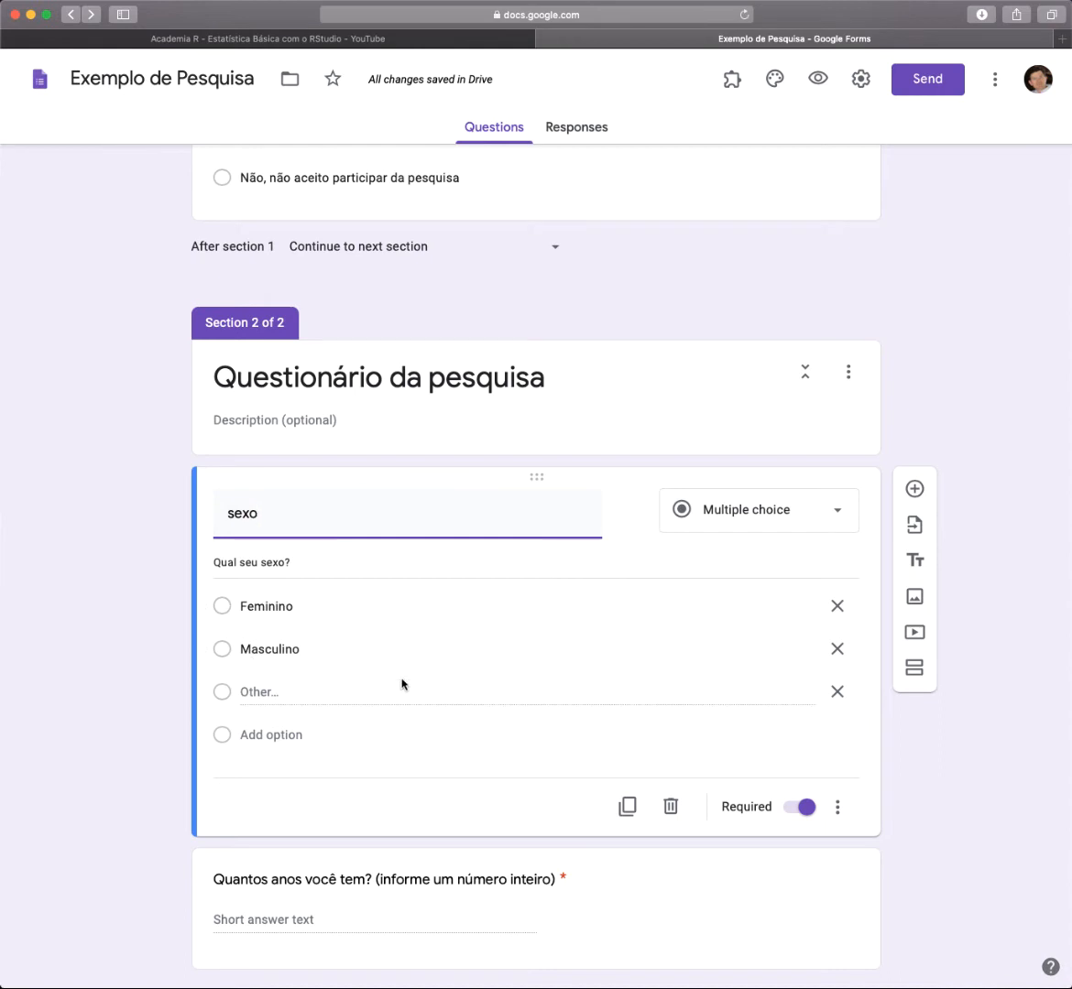
scroll(387, 632, "down", 1)
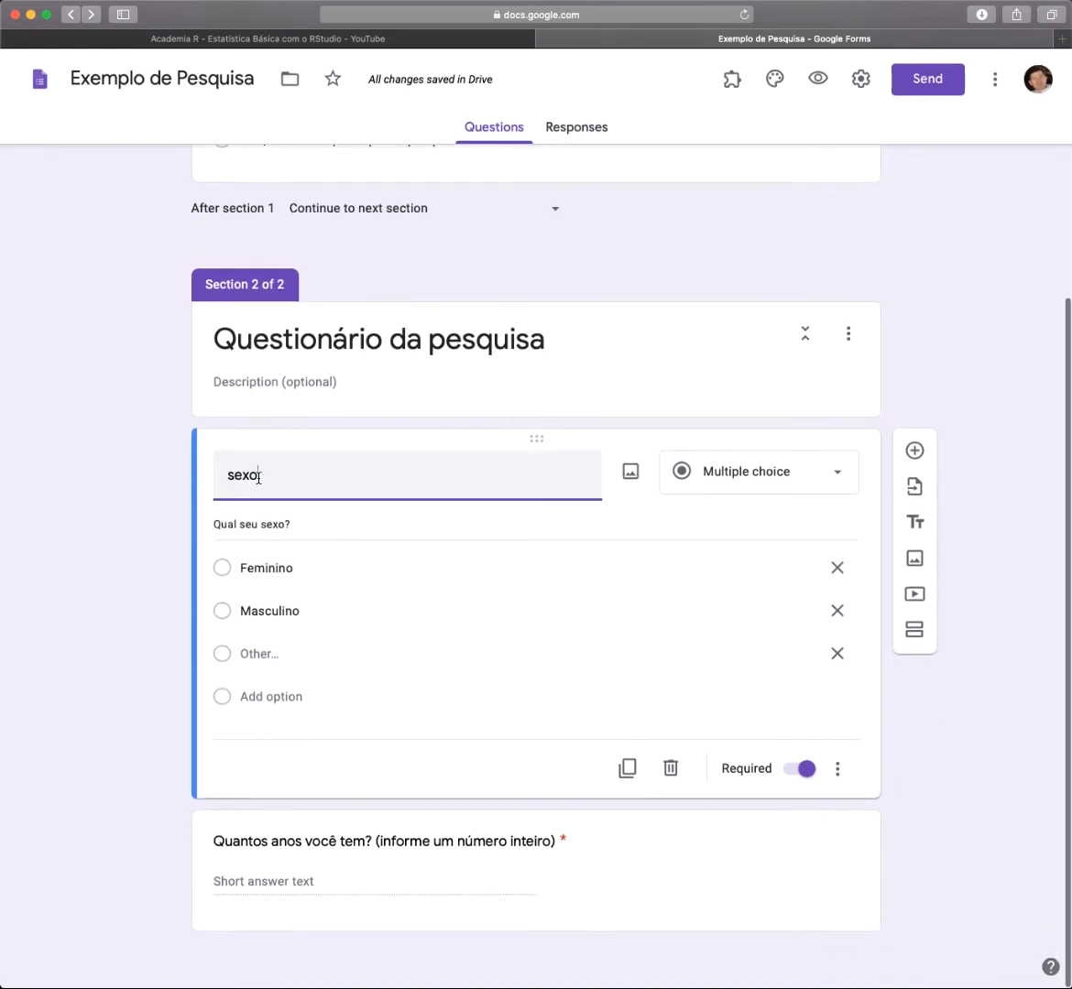
key("super+a")
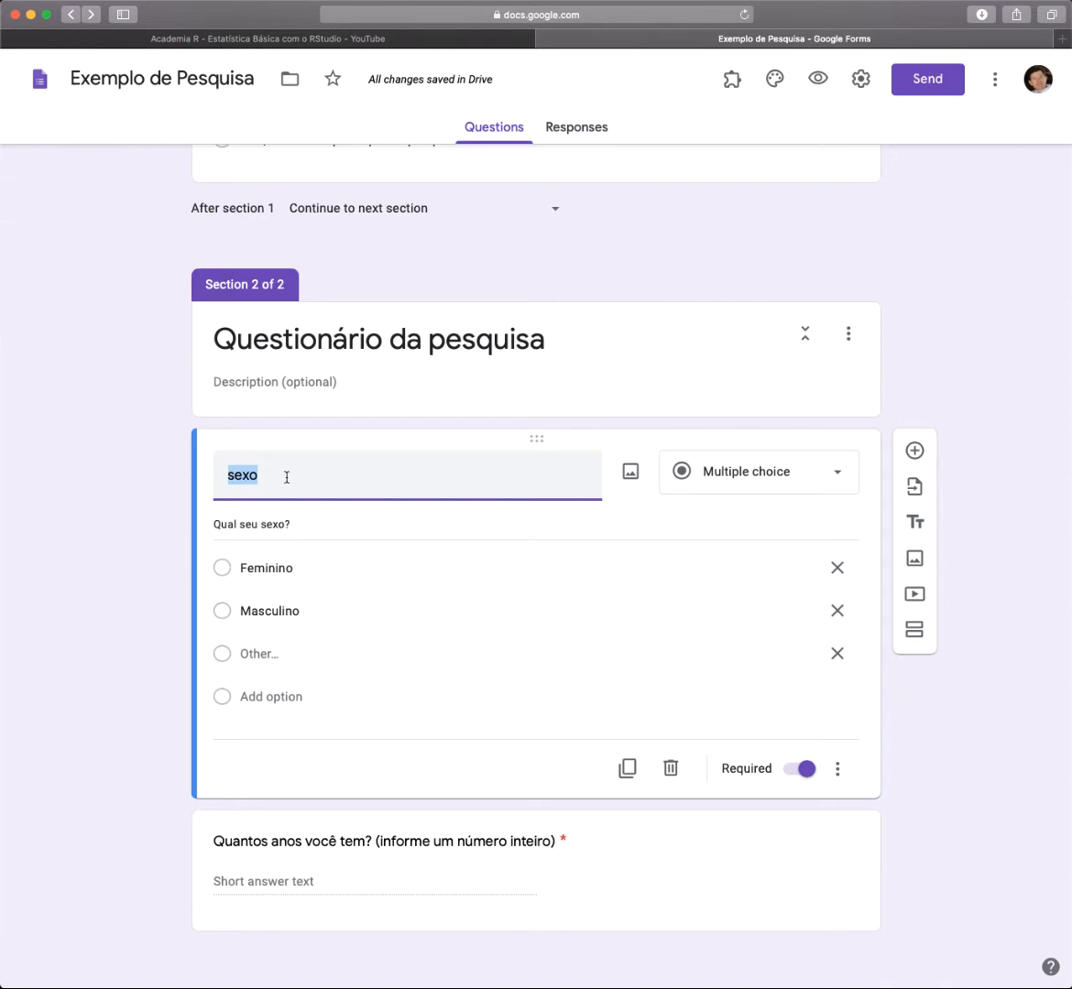
left_click(228, 475)
double_click(228, 476)
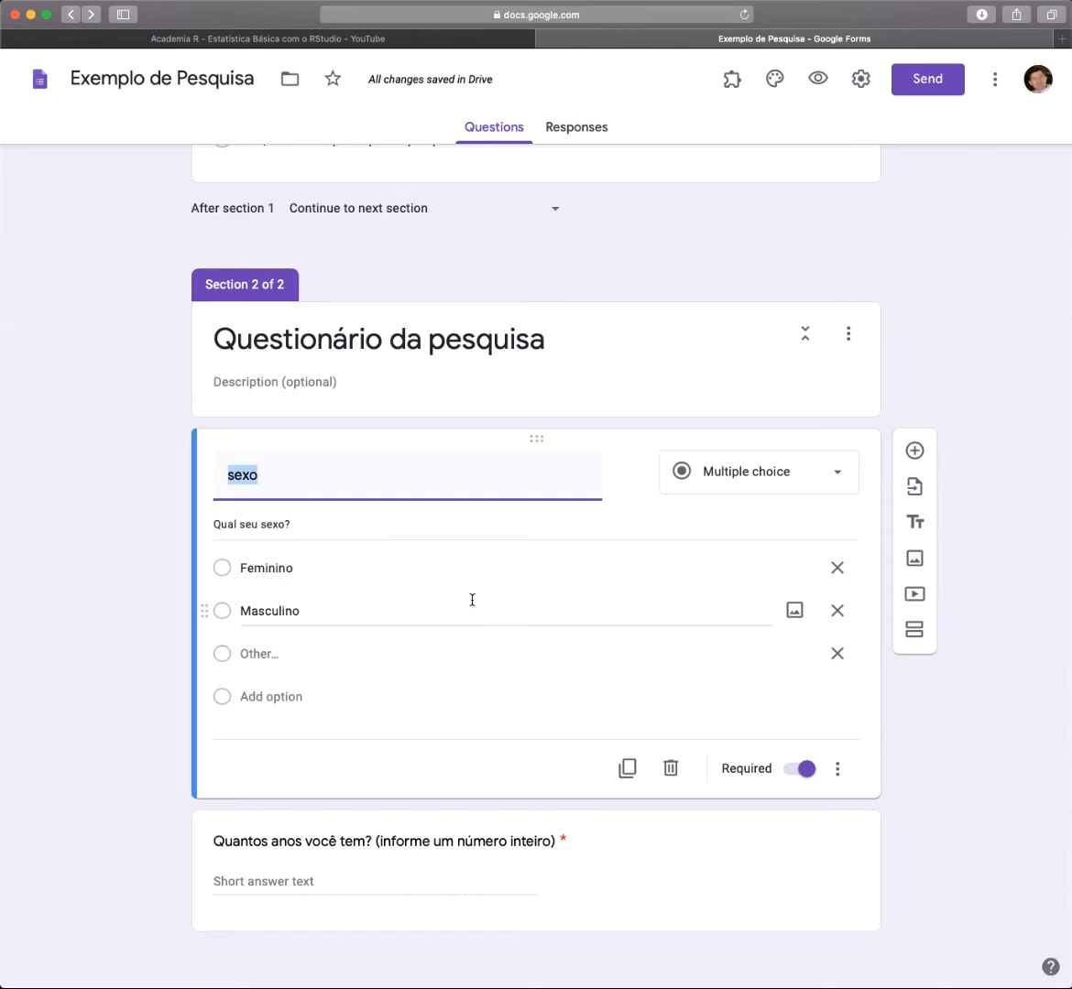
Add a description to the age question reading "Quantos anos você tem? (informe um número inteiro)", keeping the Short answer type
scroll(417, 584, "down", 1)
left_click(536, 821)
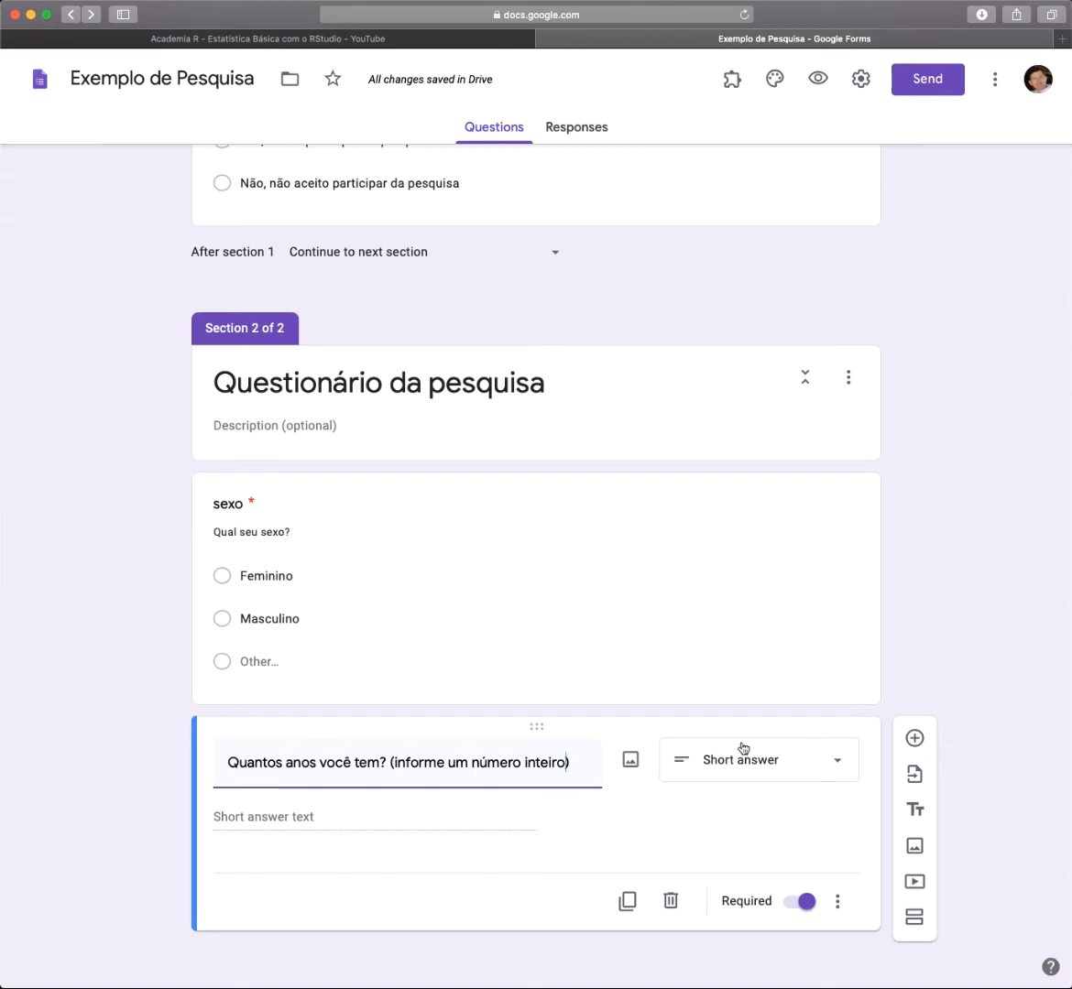
left_click(836, 766)
left_click(729, 434)
left_click_drag(228, 764, 572, 767)
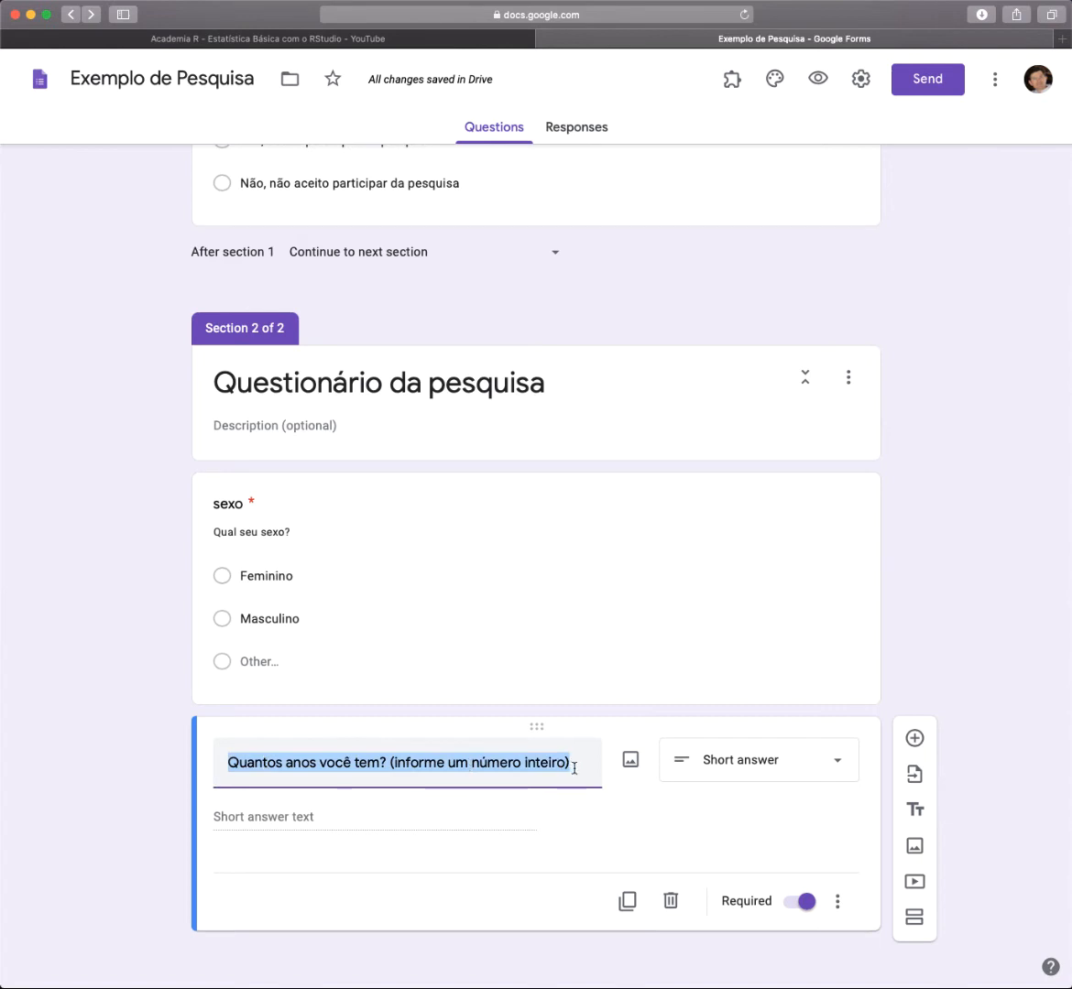
left_click(836, 902)
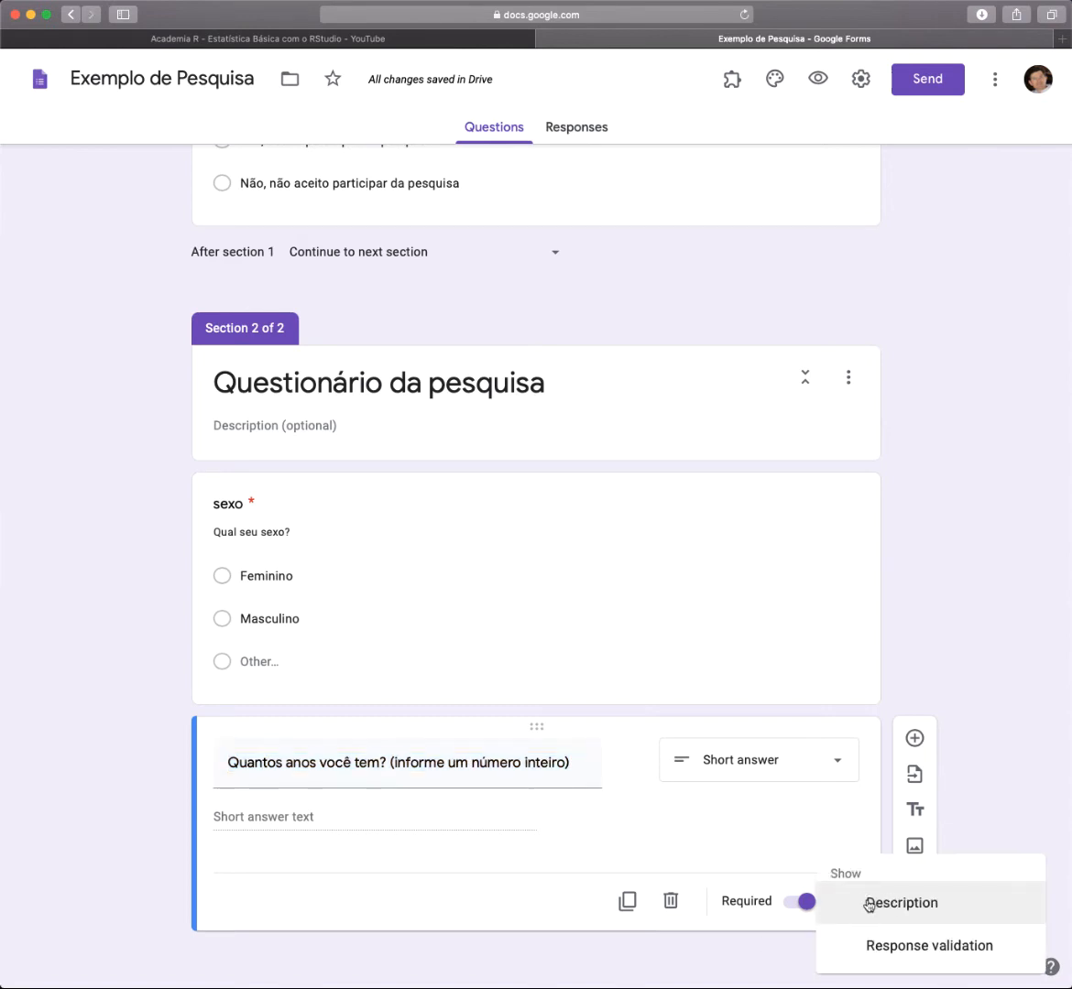
left_click(861, 903)
key("super+v")
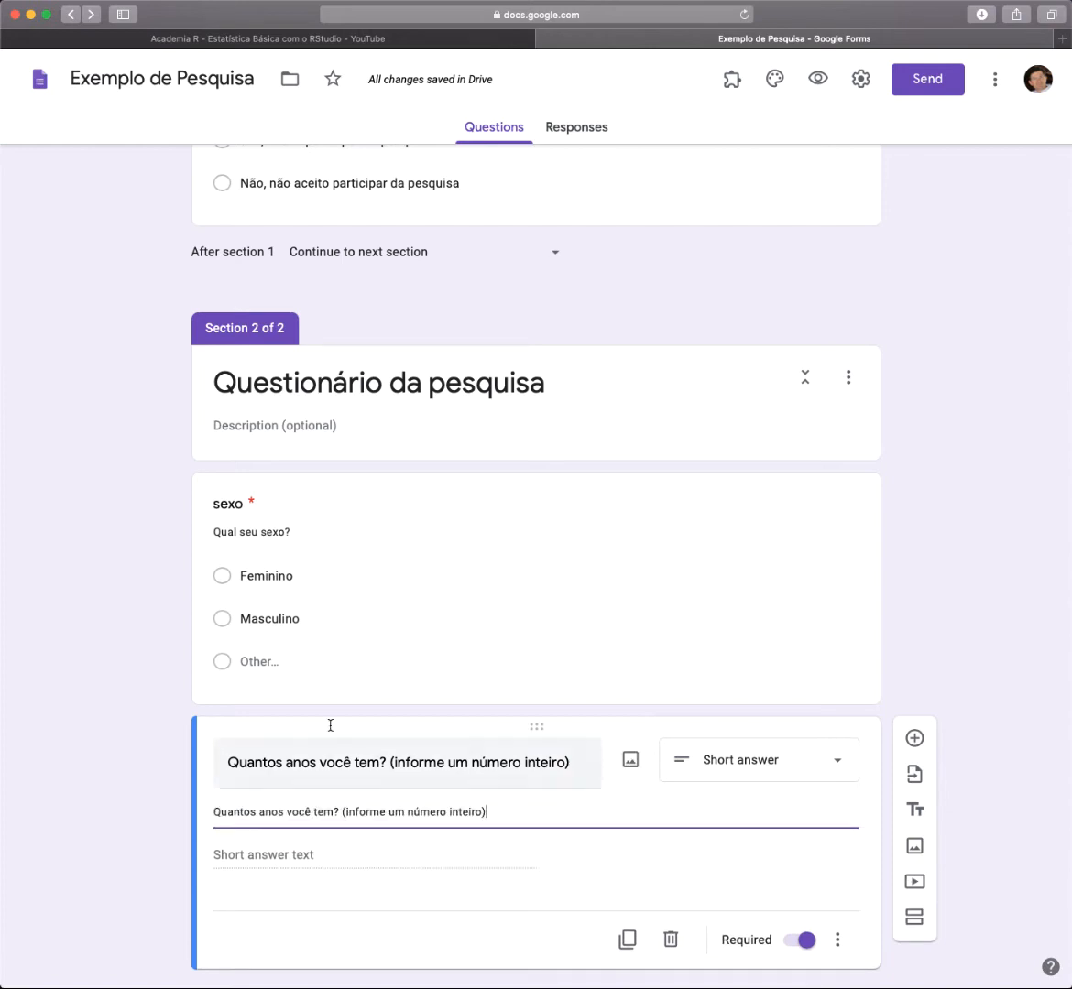
Replace the age question's title with the short variable name "idade"
triple_click(248, 763)
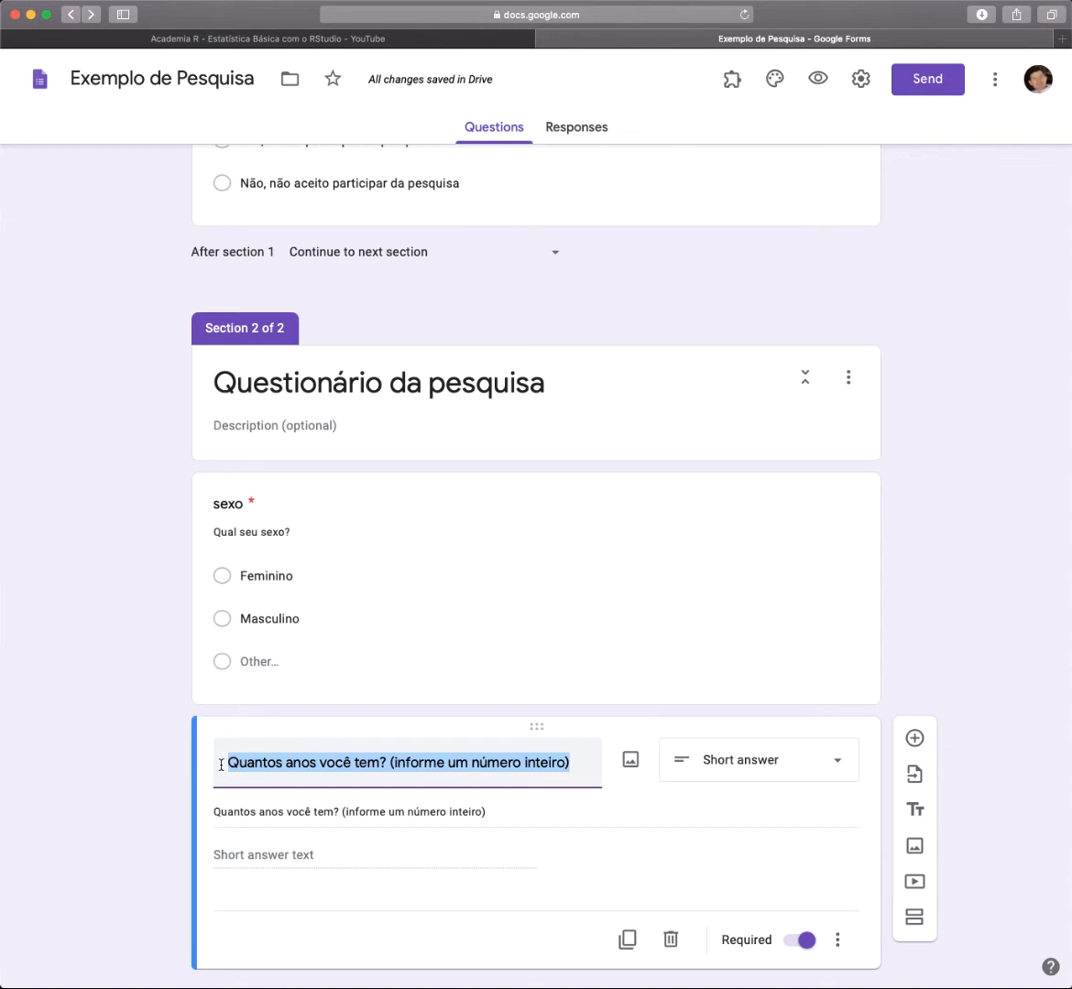
key("BackSpace")
type("idade")
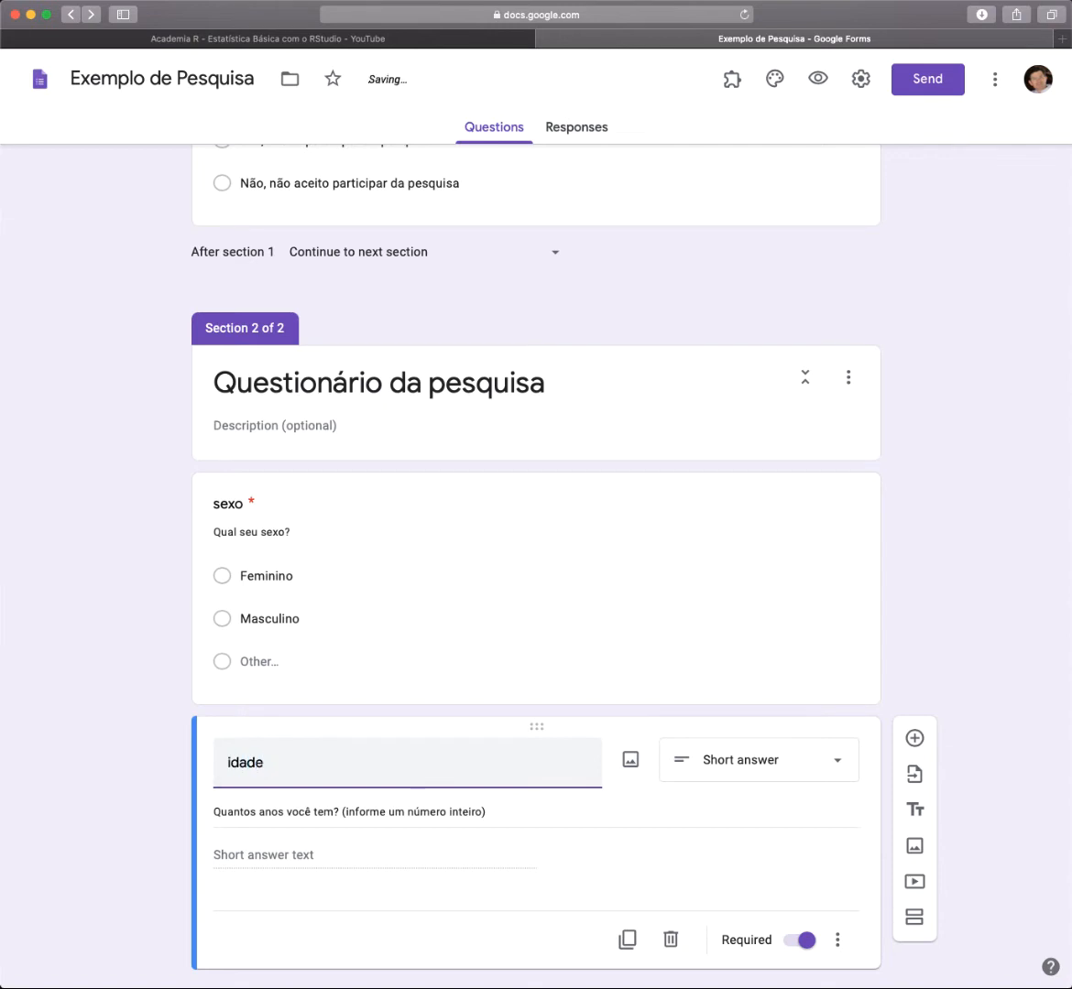
scroll(385, 806, "down", 1)
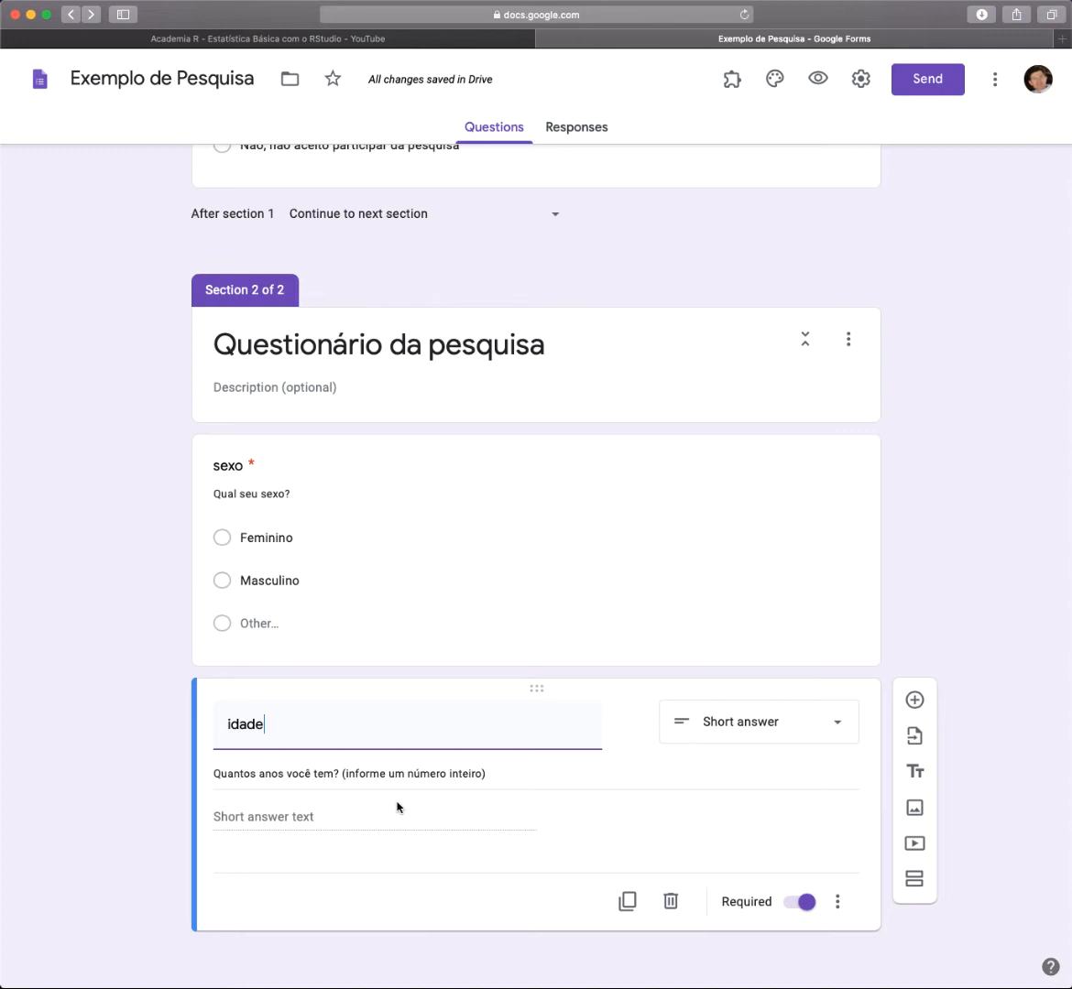
Add response validation to the "idade" question, accepting only a number between 0 and 99
left_click(837, 901)
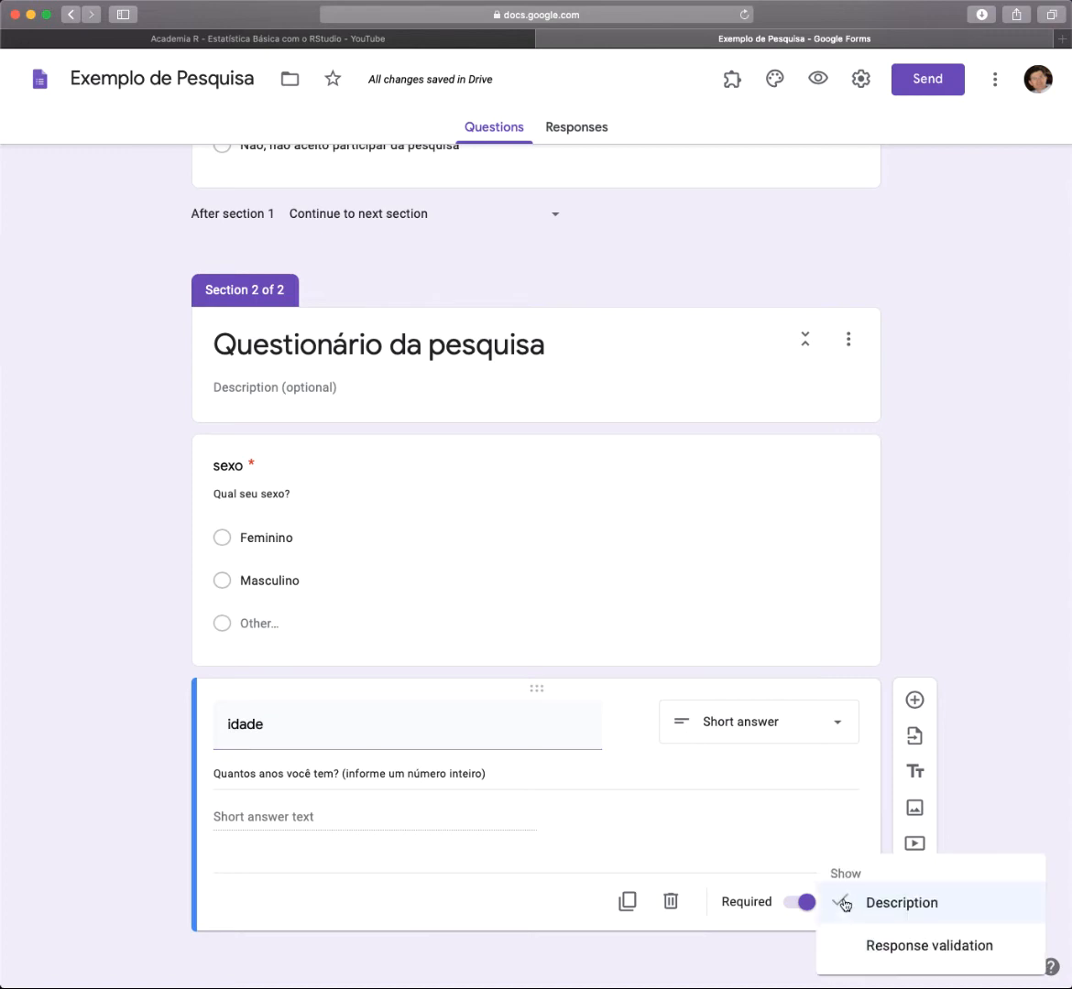
left_click(920, 946)
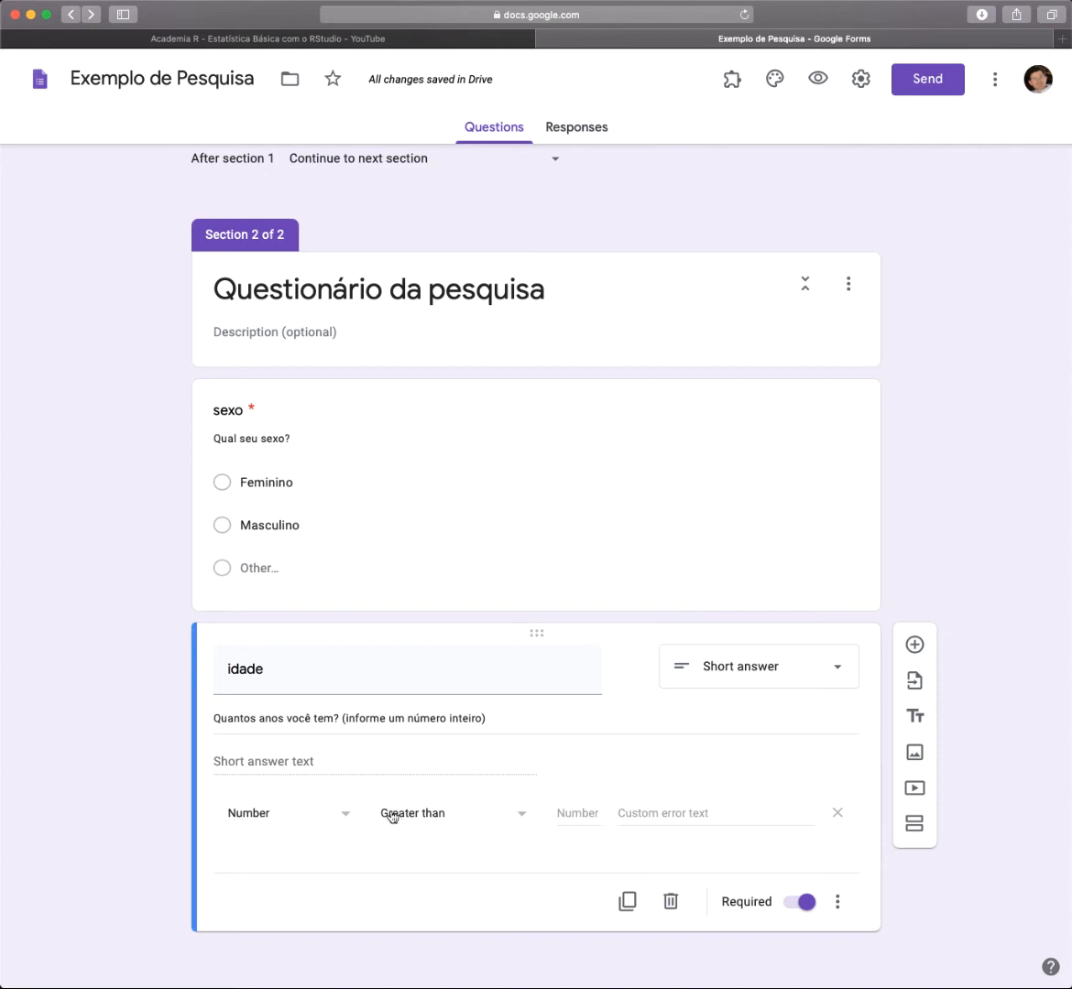
left_click(521, 817)
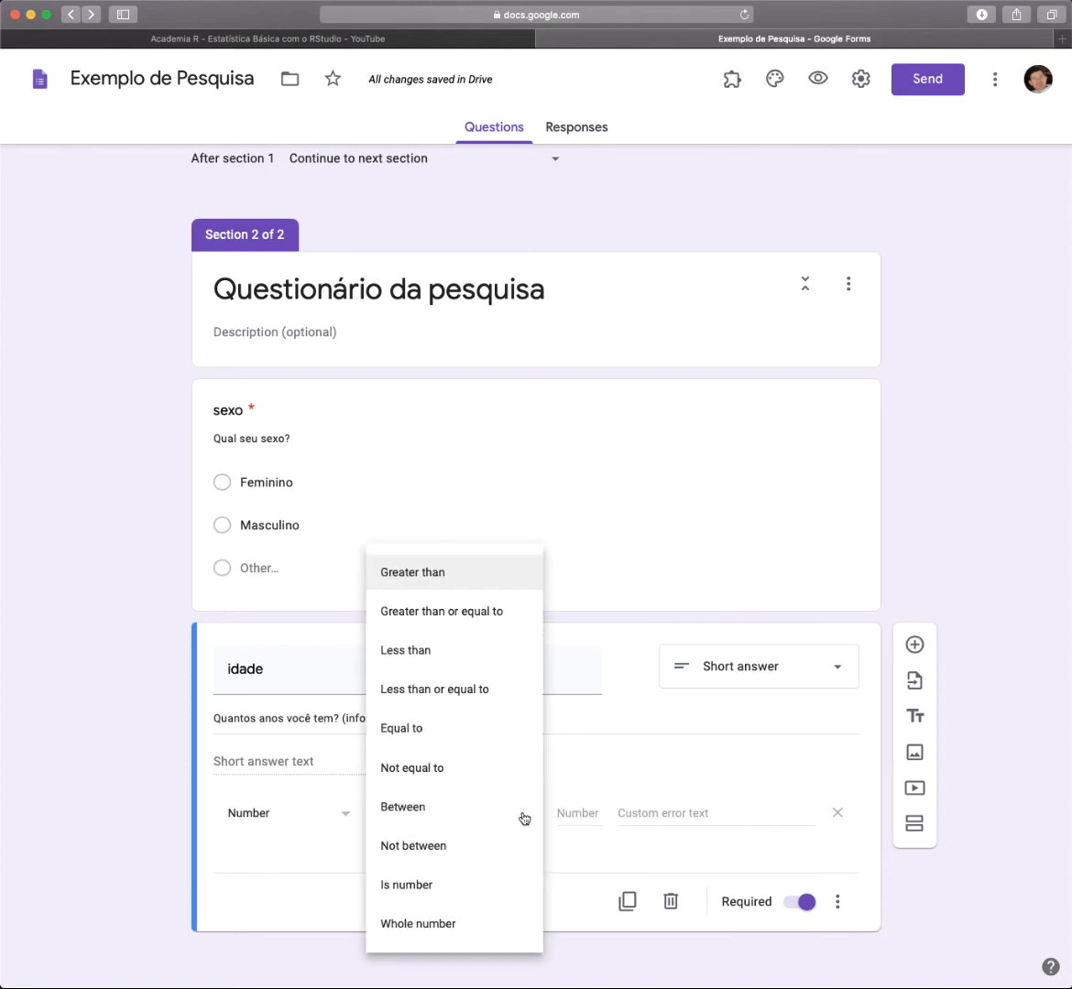
left_click(415, 809)
left_click(565, 812)
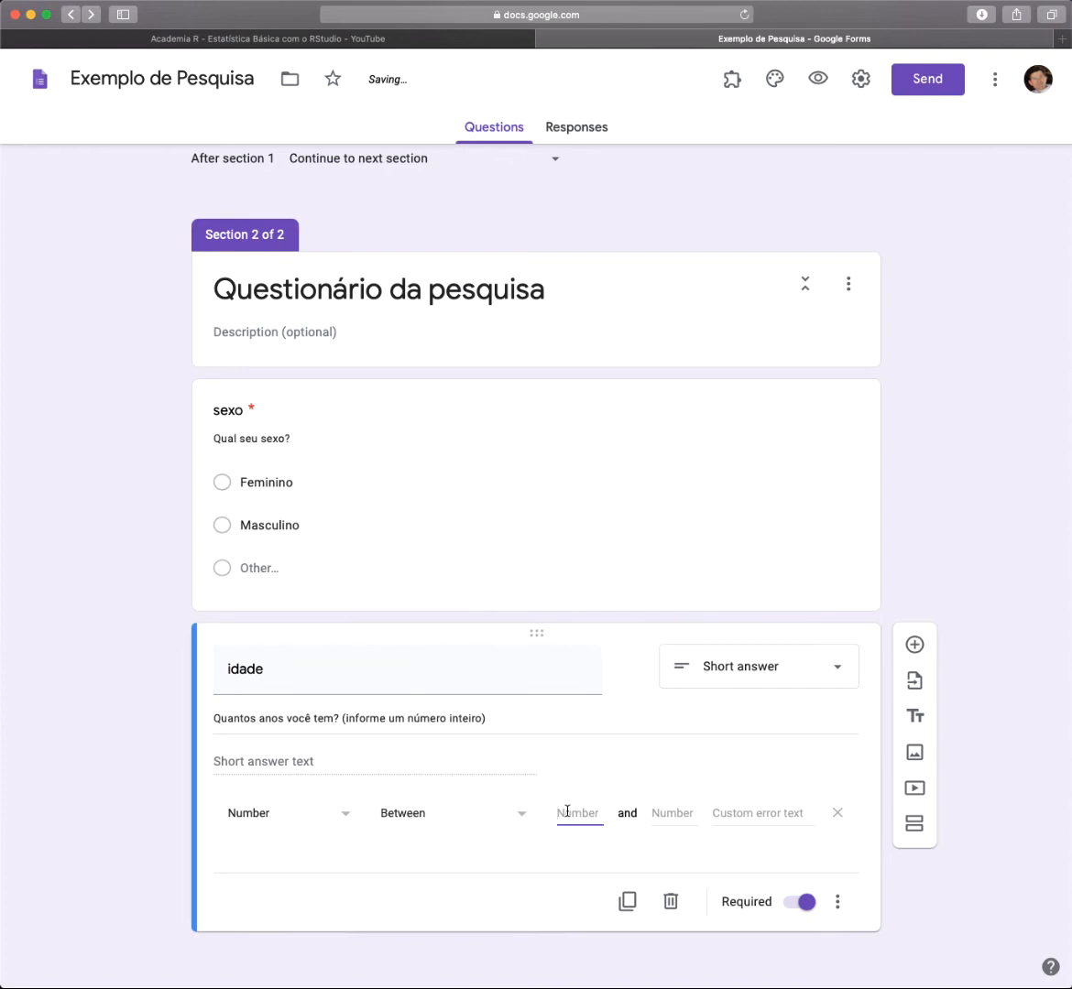
type("0")
left_click(662, 812)
type("99")
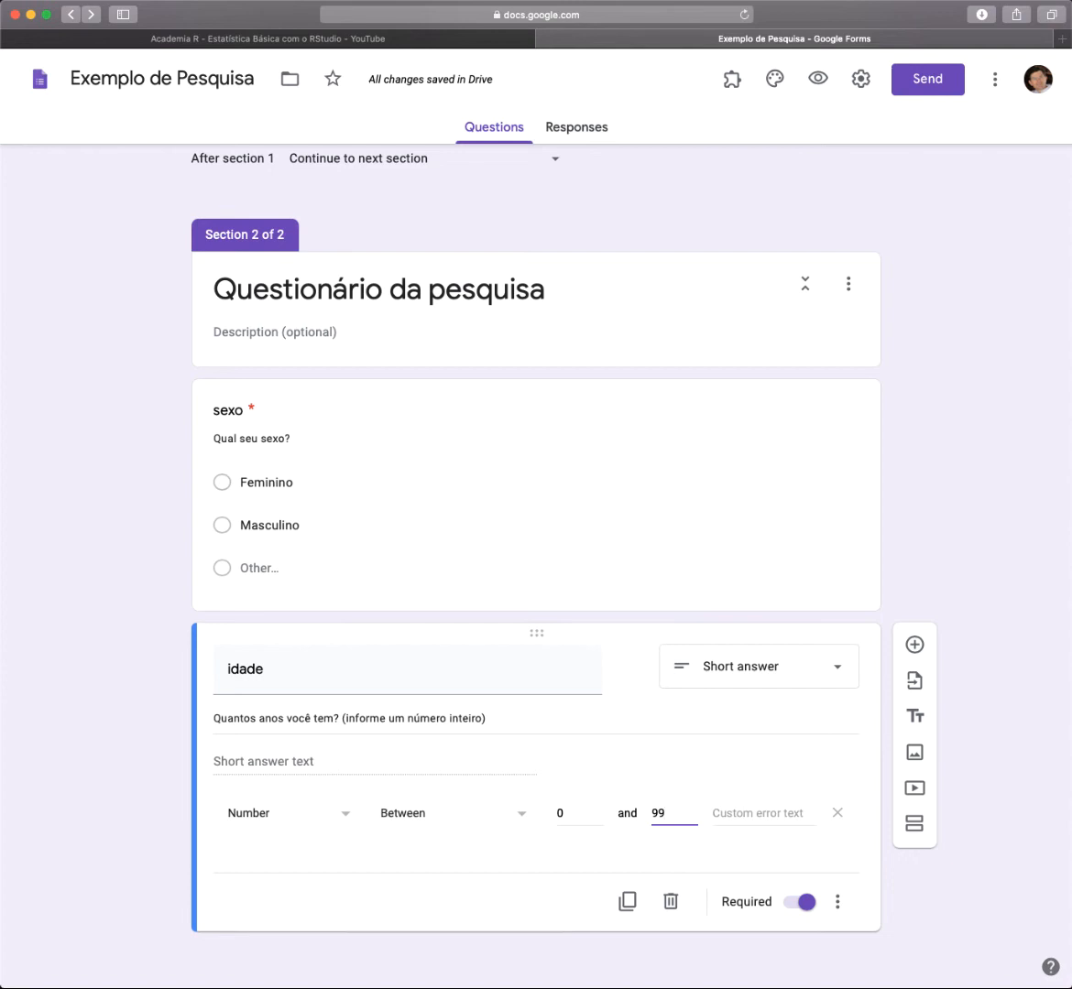
key("BackSpace")
key("BackSpace")
type("120")
key("BackSpace")
key("BackSpace")
key("BackSpace")
type("99")
Add a new question titled "email" below the "idade" question
left_click(915, 645)
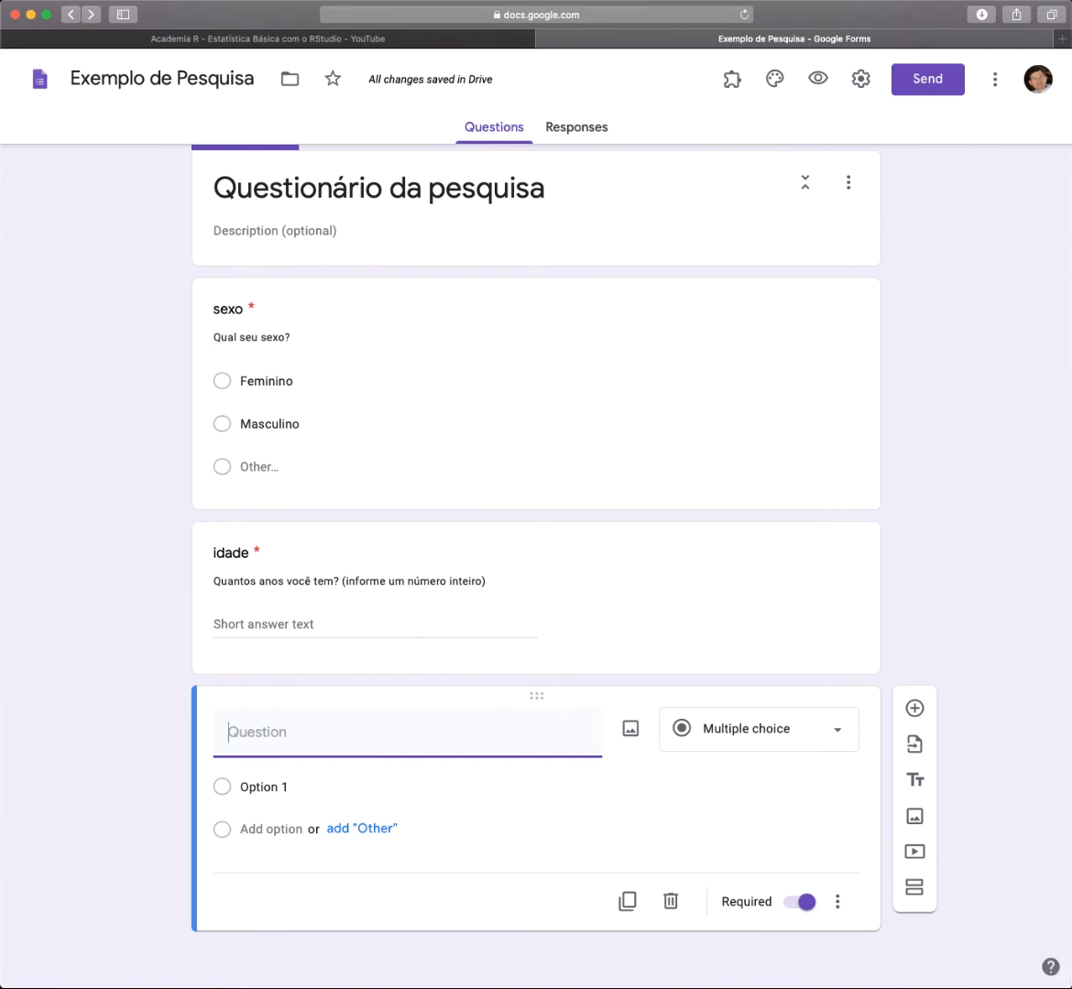
type("email")
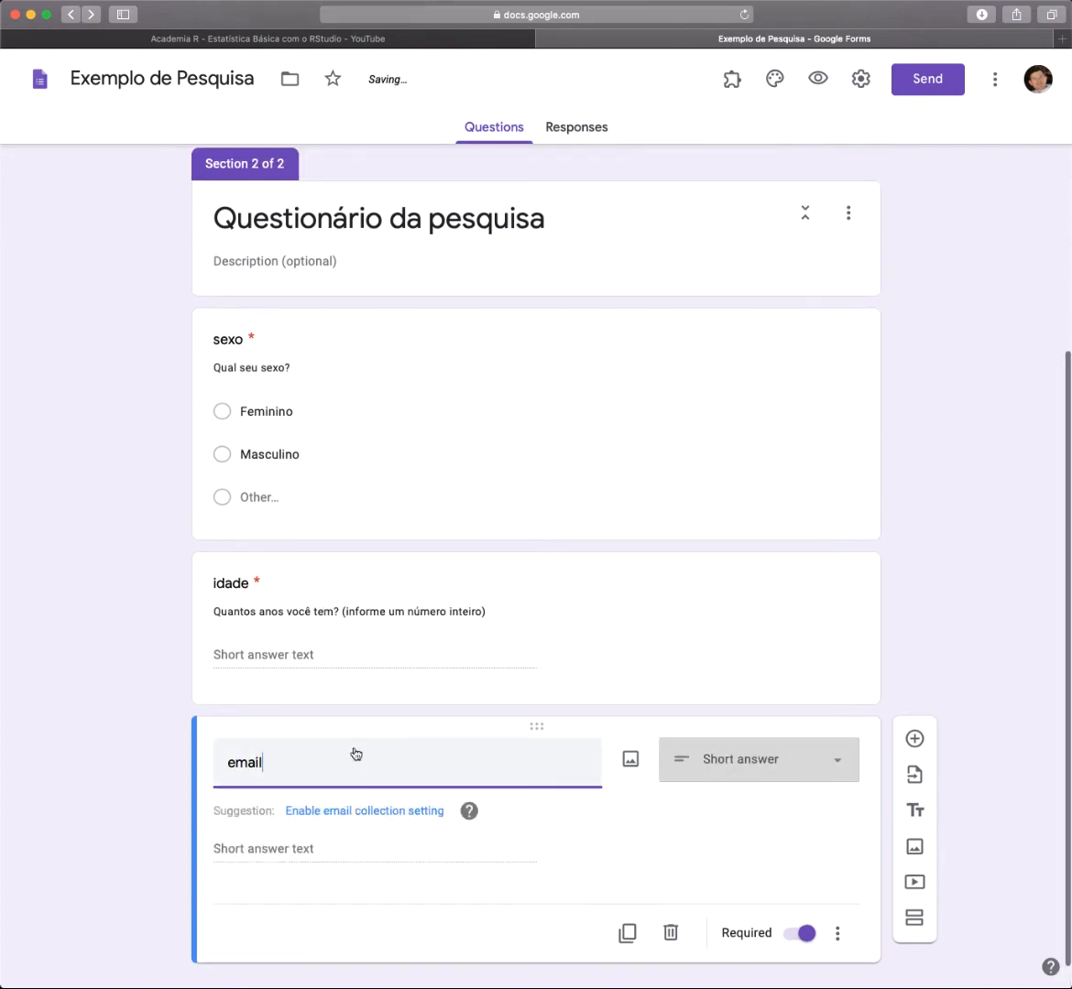
double_click(271, 763)
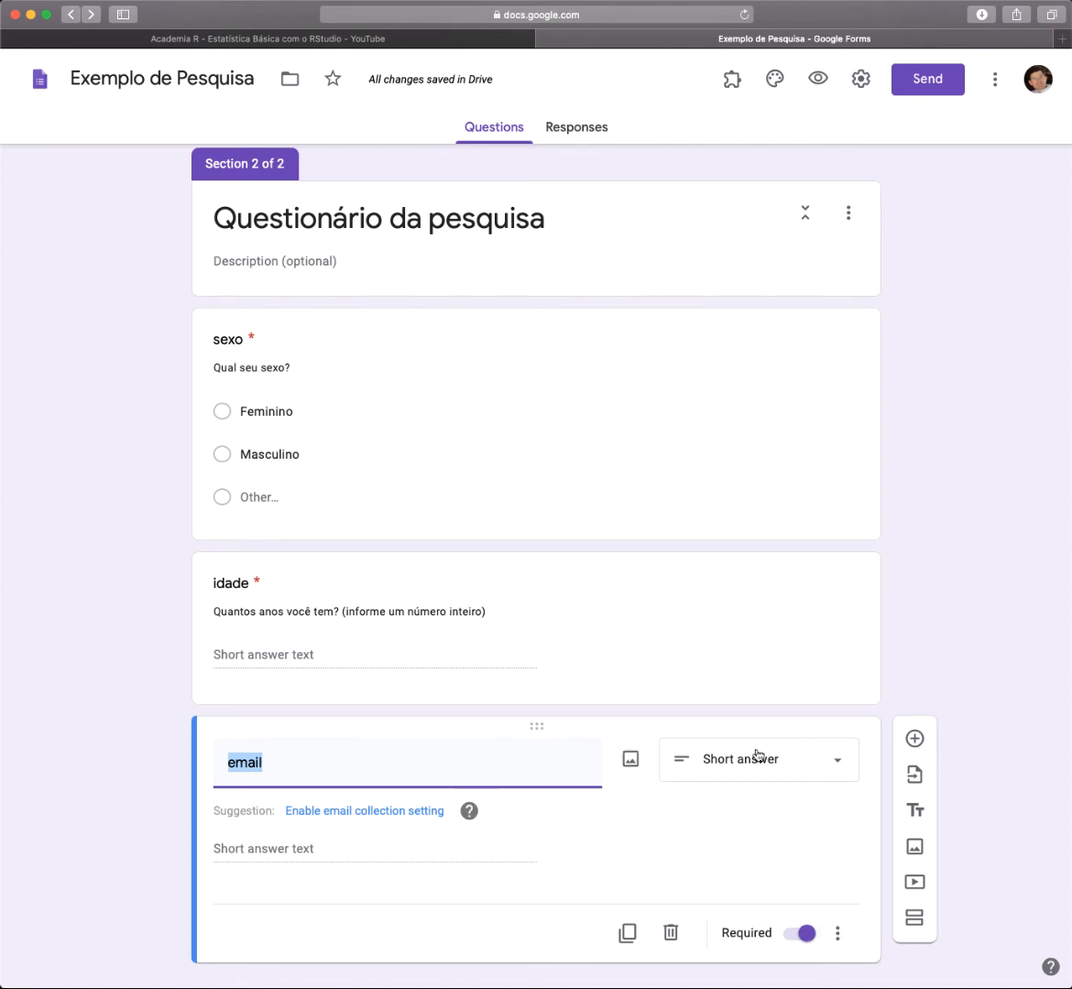
Add response validation to the "email" question, requiring text in the form of an email address
left_click(836, 934)
left_click(875, 949)
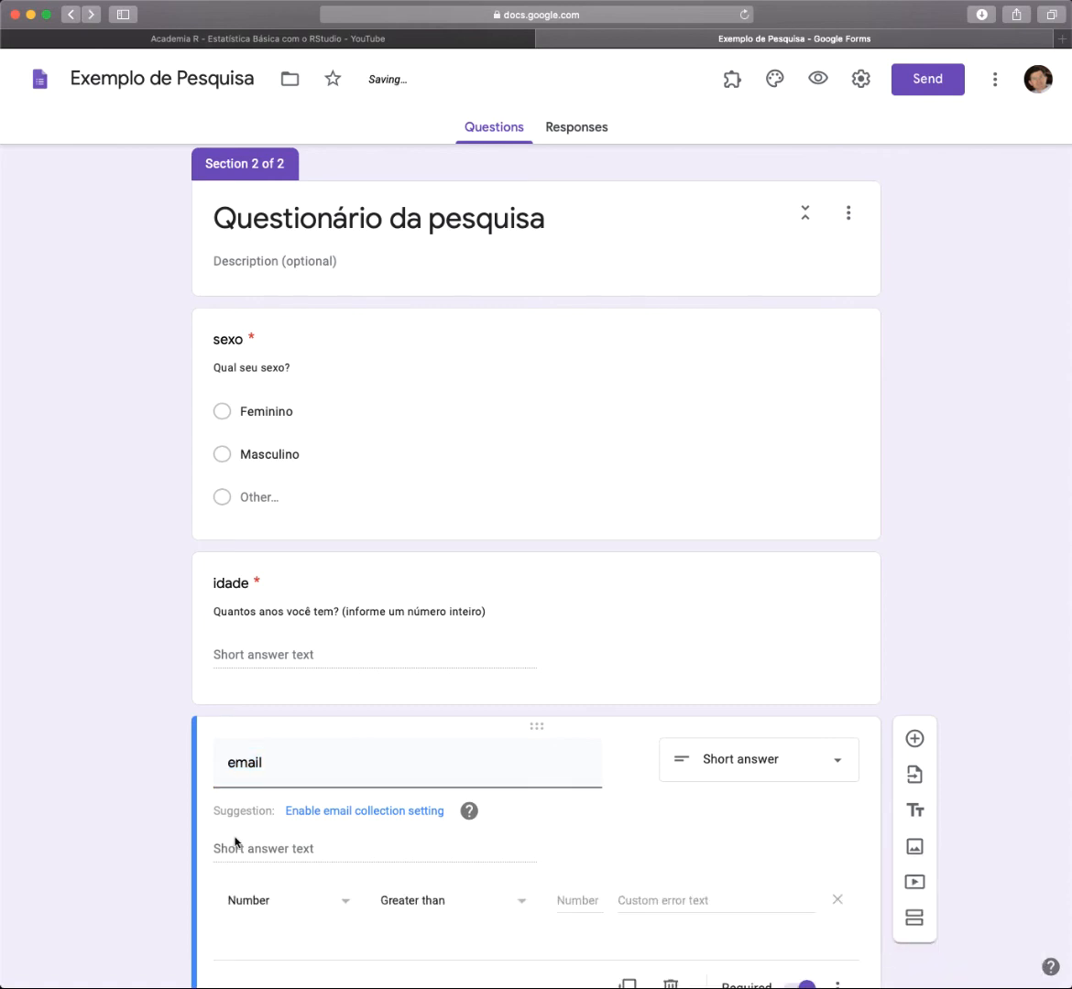
left_click(344, 815)
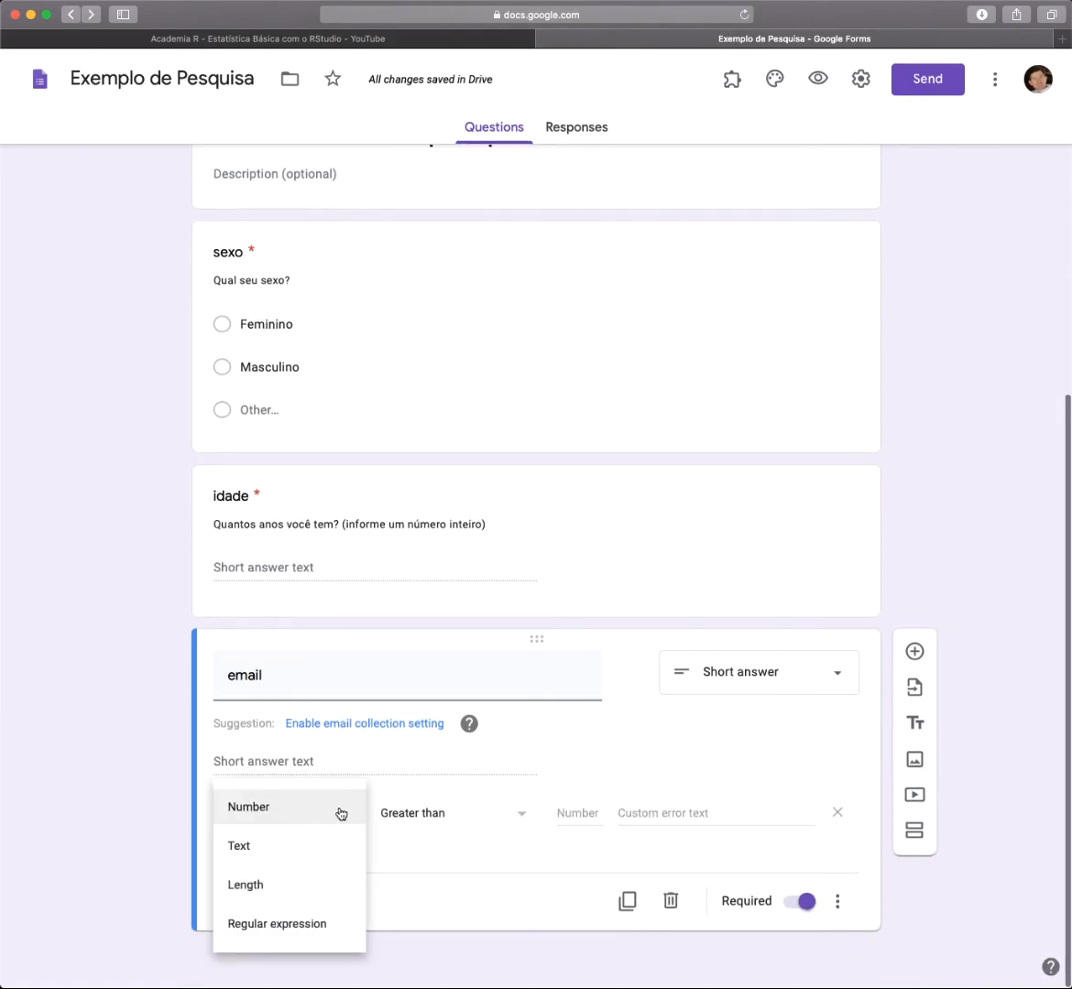
left_click(267, 846)
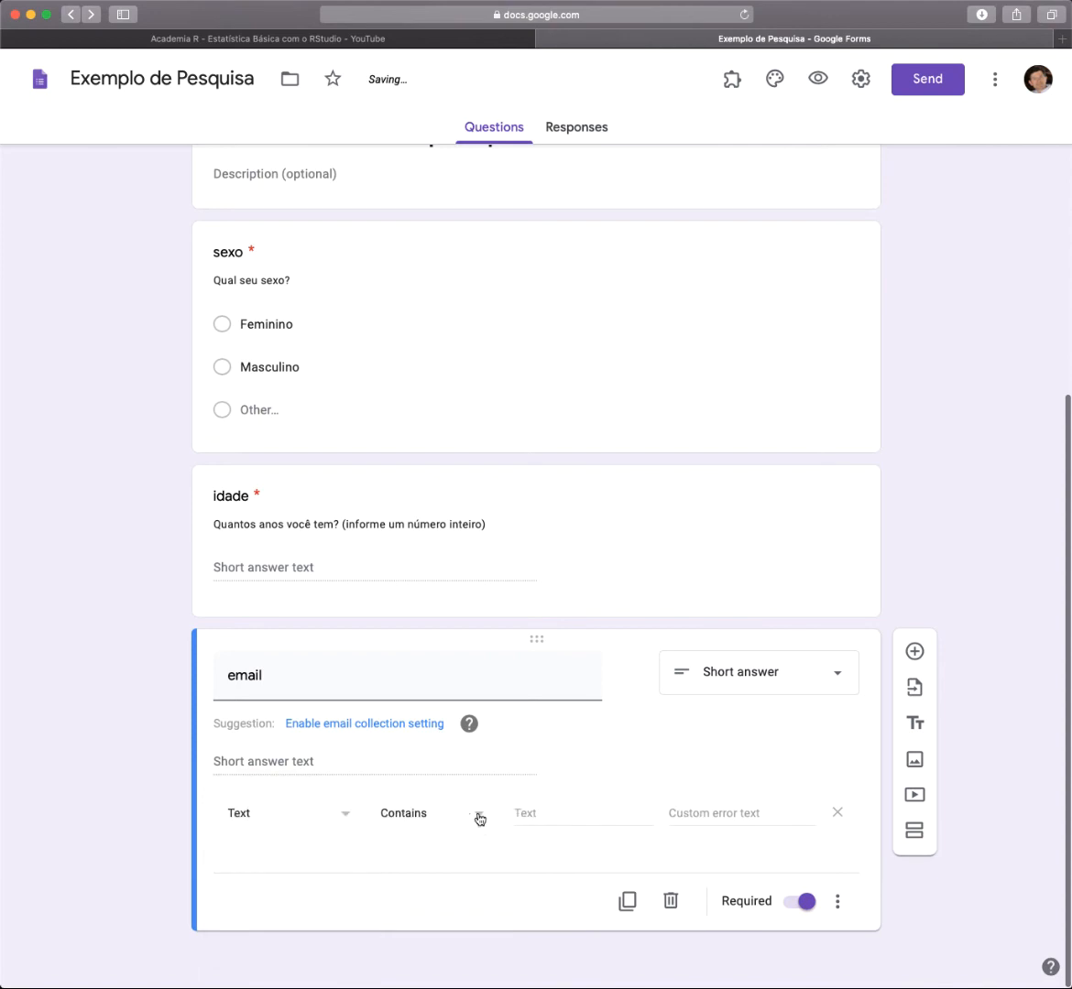
left_click(481, 817)
left_click(417, 885)
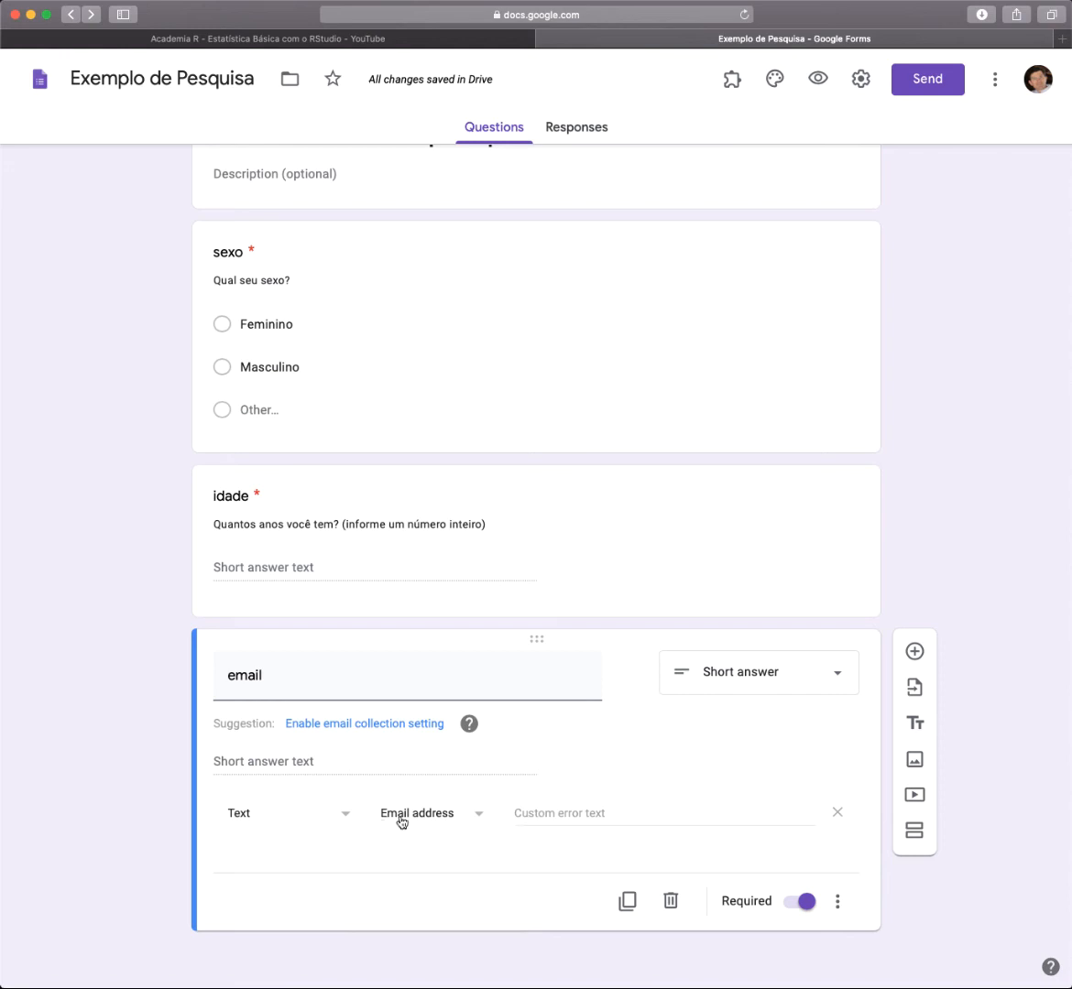
left_click(344, 818)
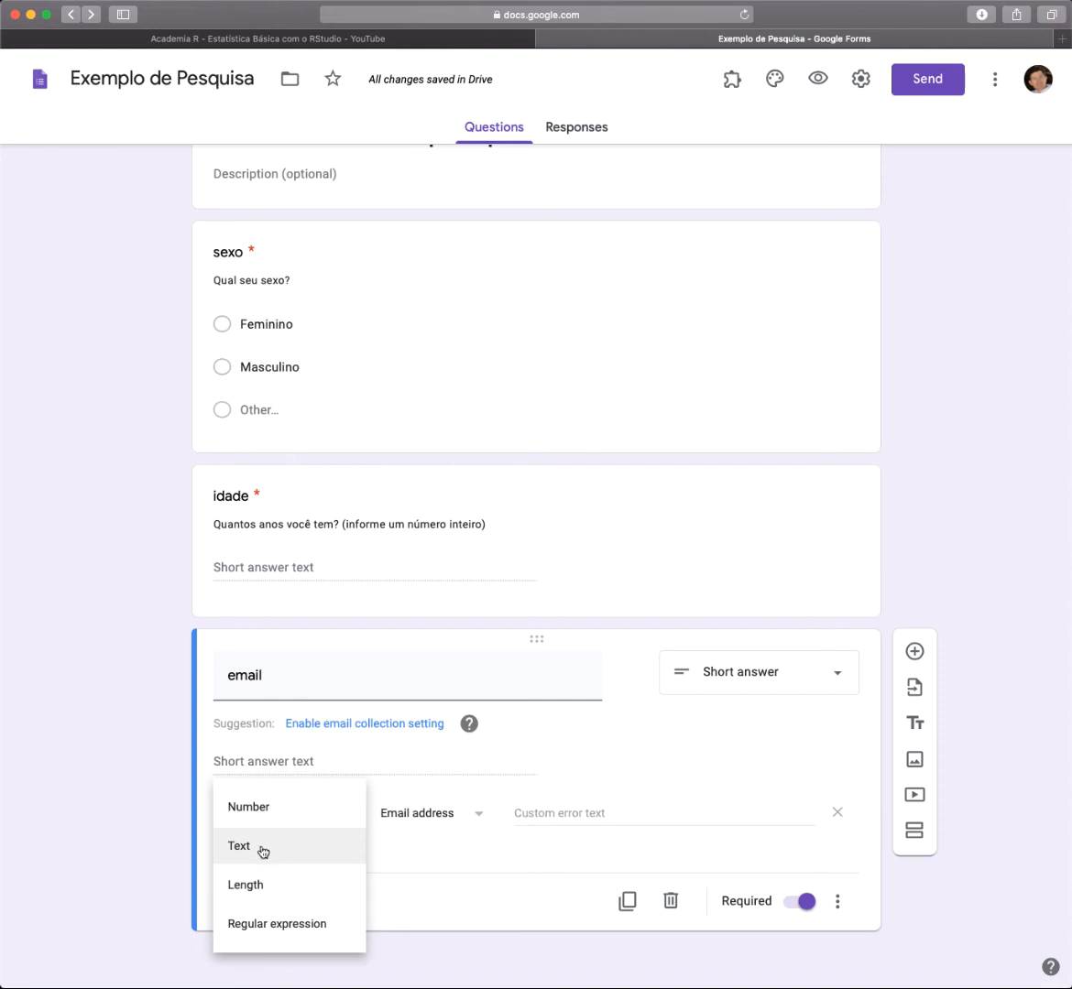
left_click(448, 883)
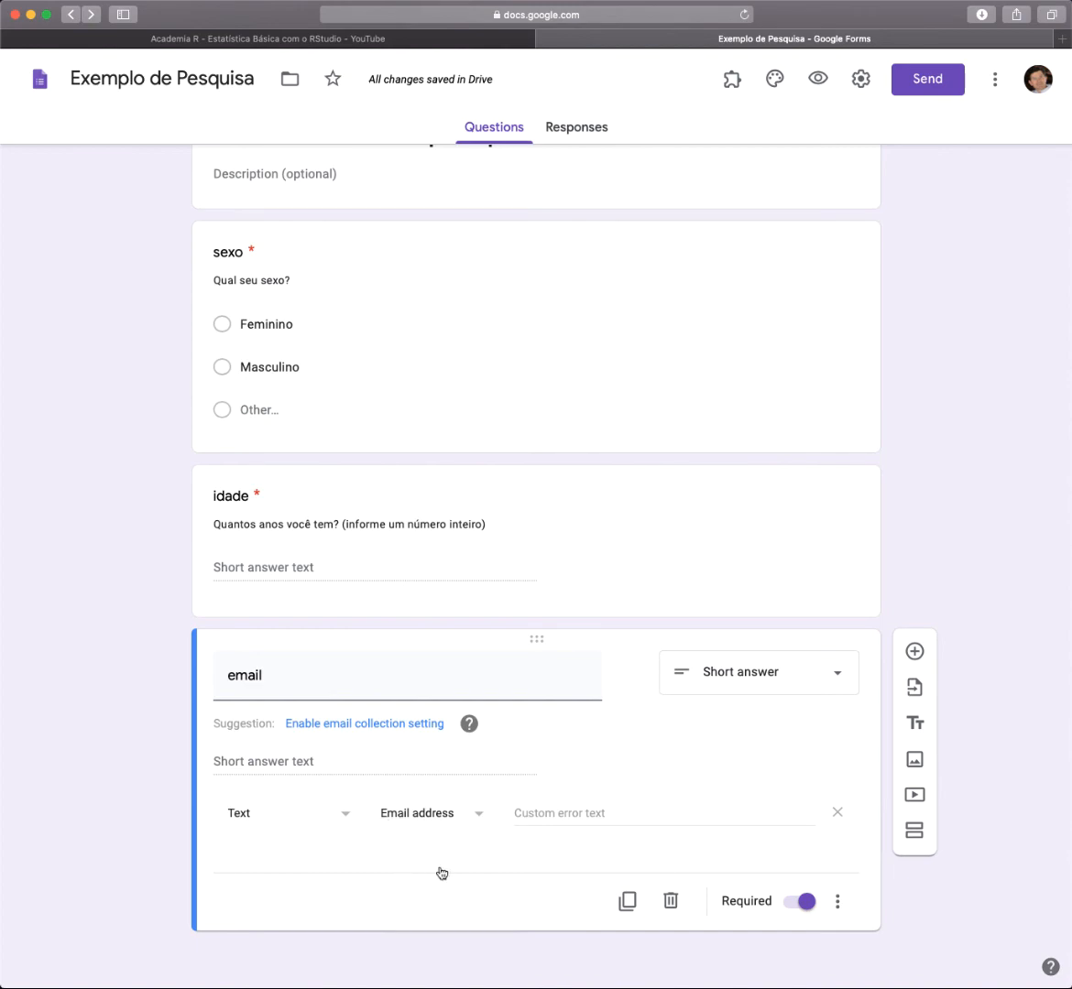
scroll(587, 639, "up", 6)
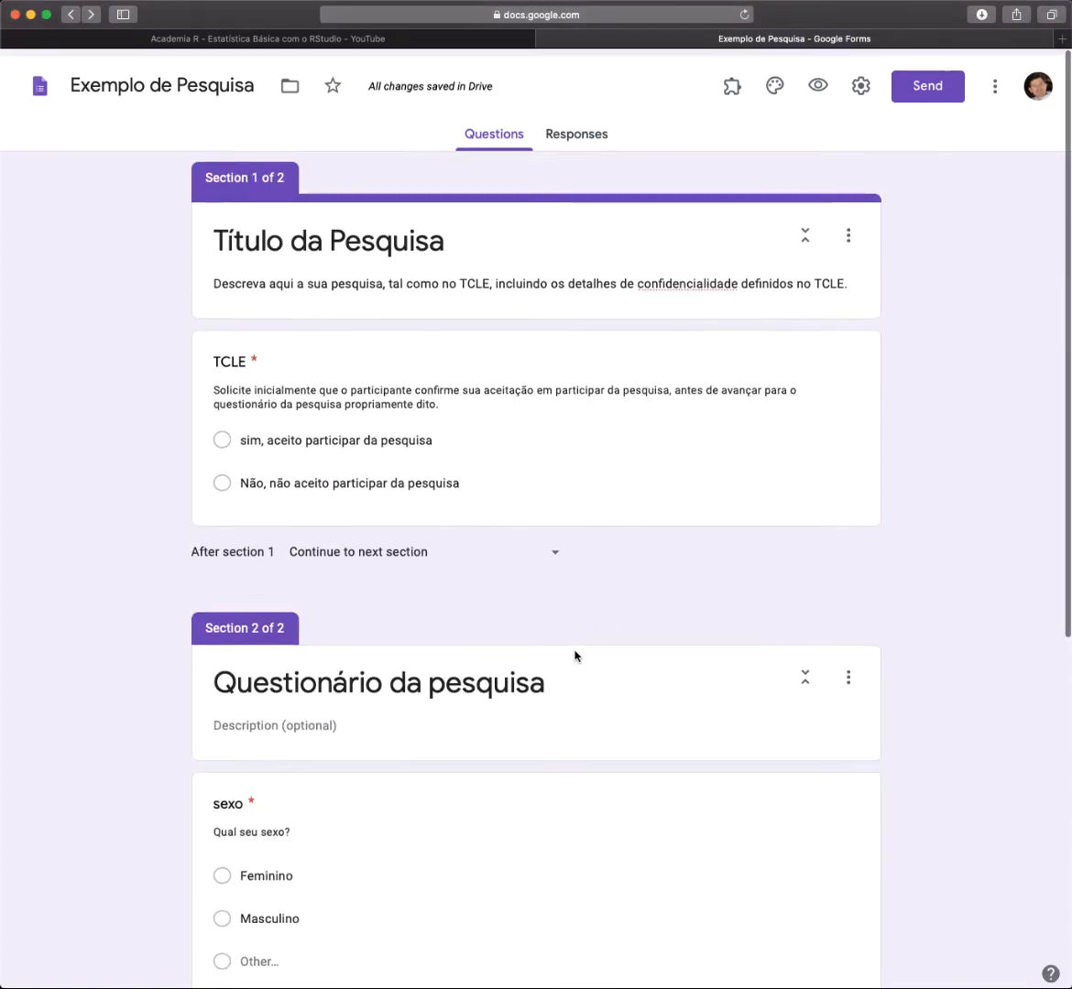
scroll(571, 624, "down", 6)
scroll(573, 623, "up", 6)
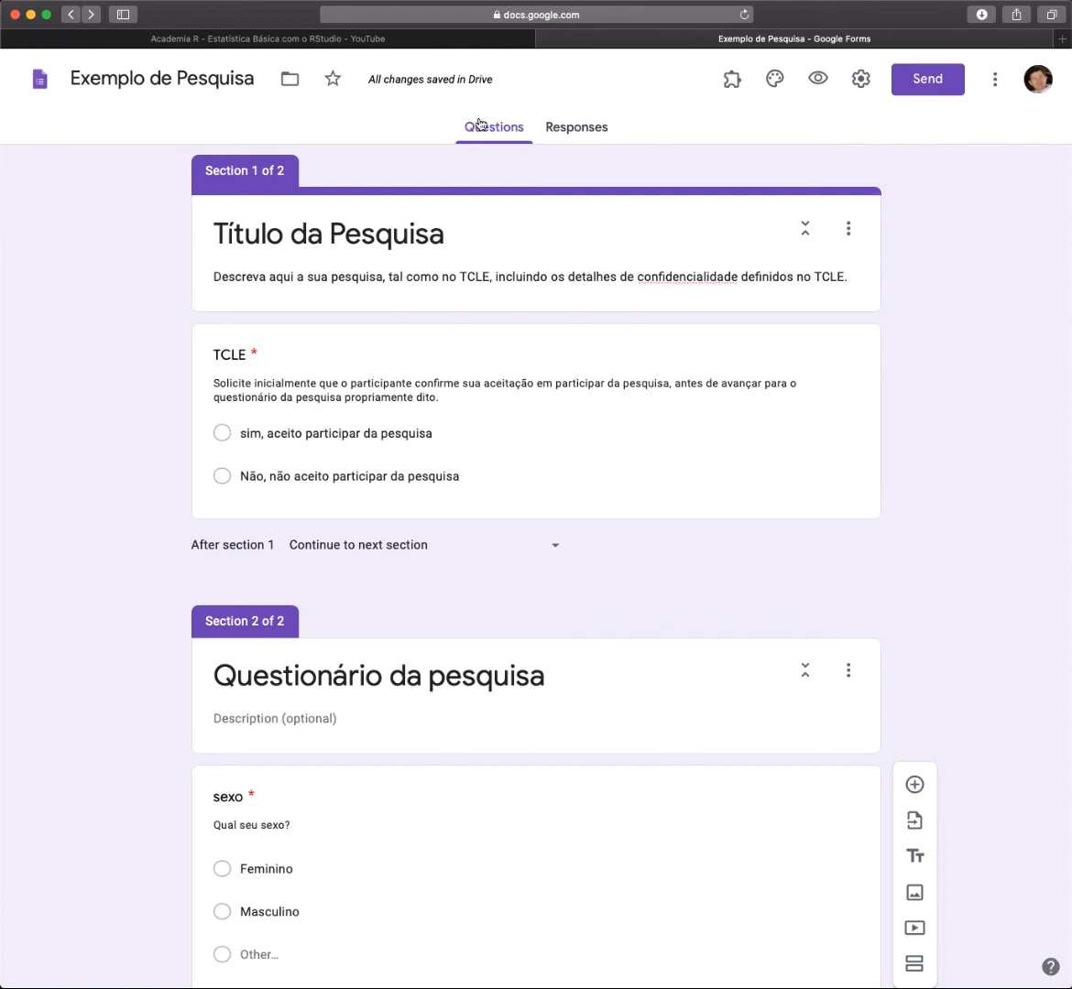
Link the form's responses to a new spreadsheet, keeping the suggested name, and open that spreadsheet
left_click(580, 130)
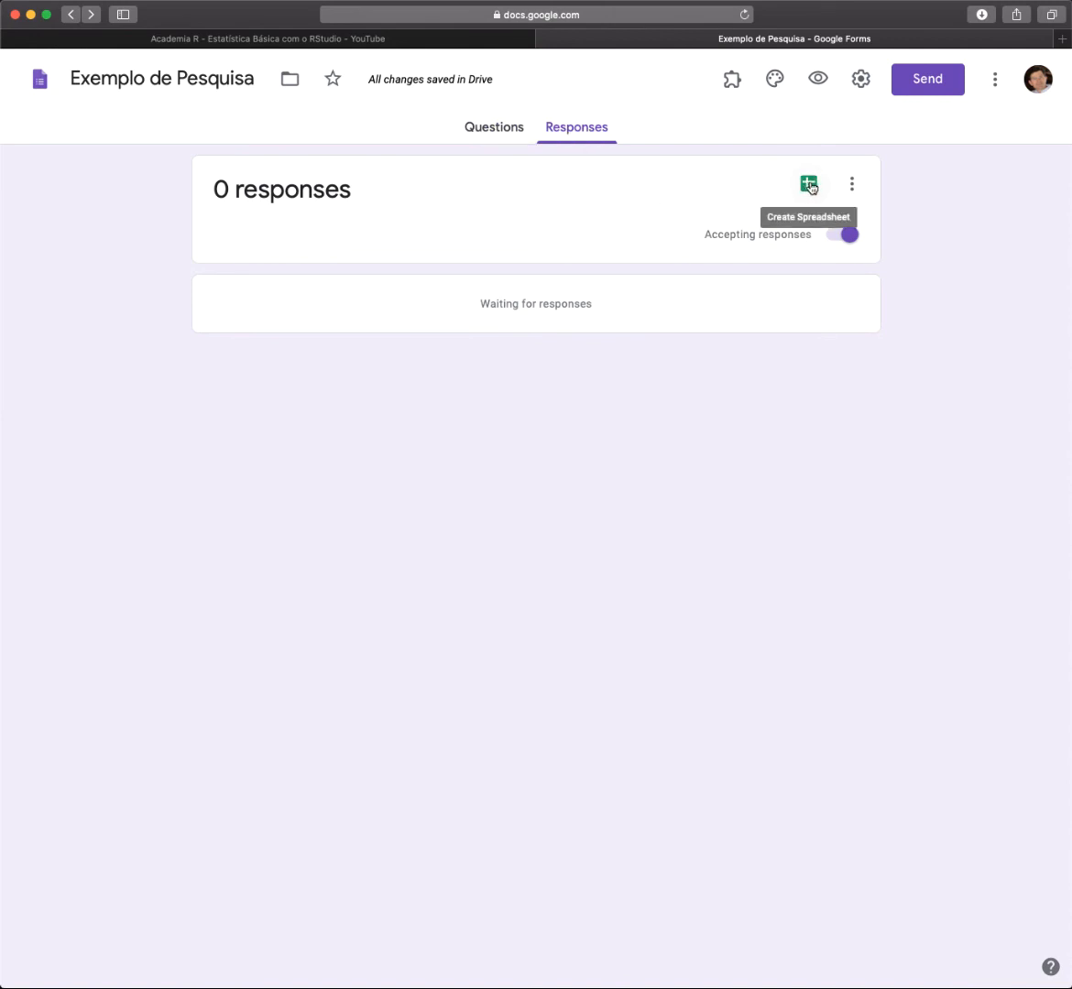
left_click(808, 185)
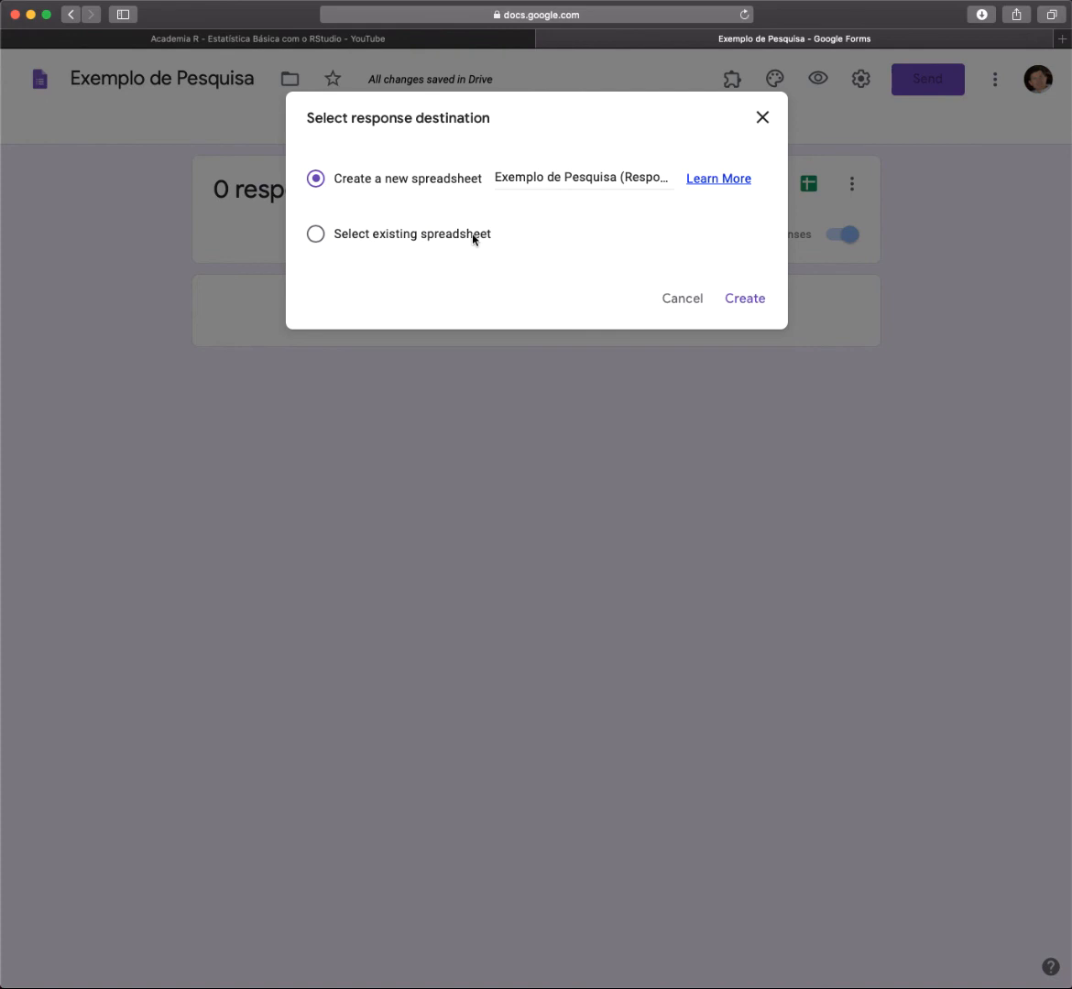
left_click(745, 291)
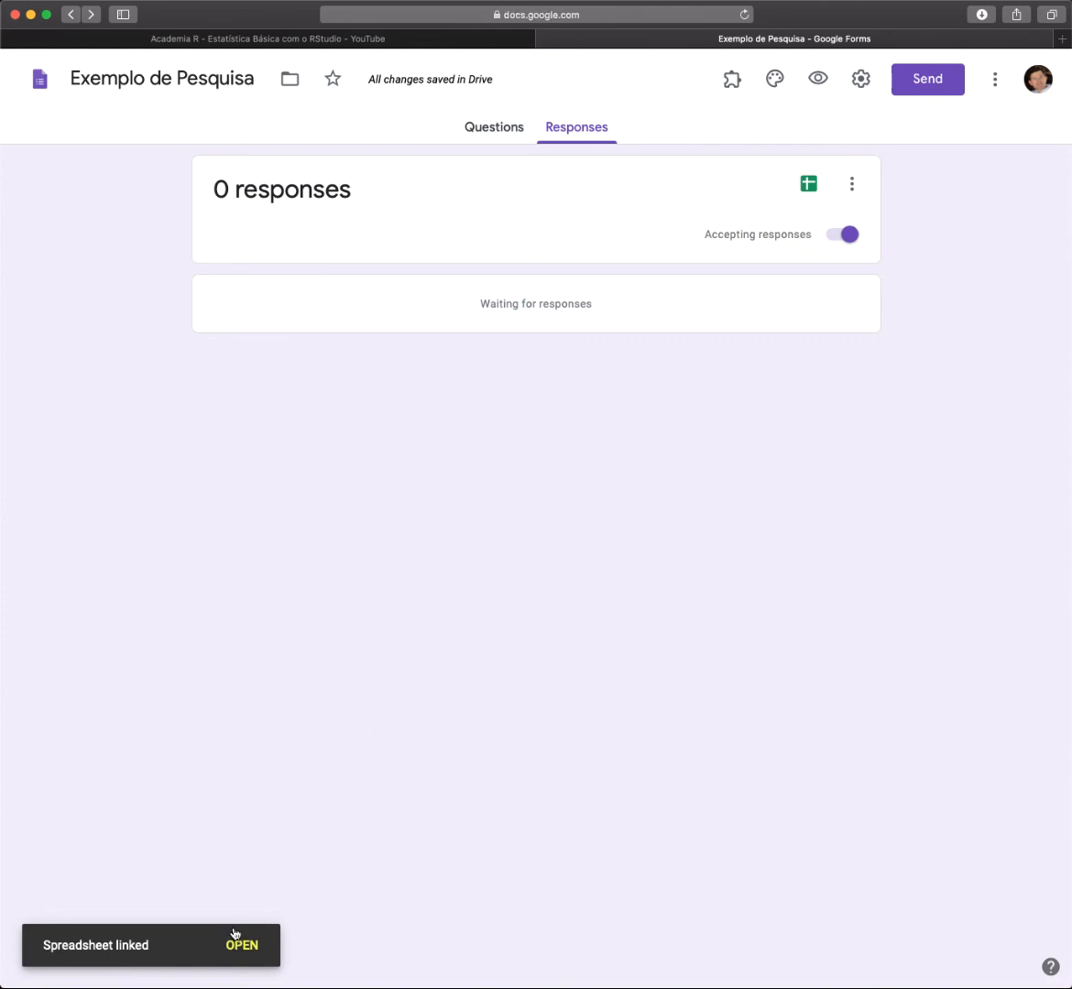
left_click(236, 939)
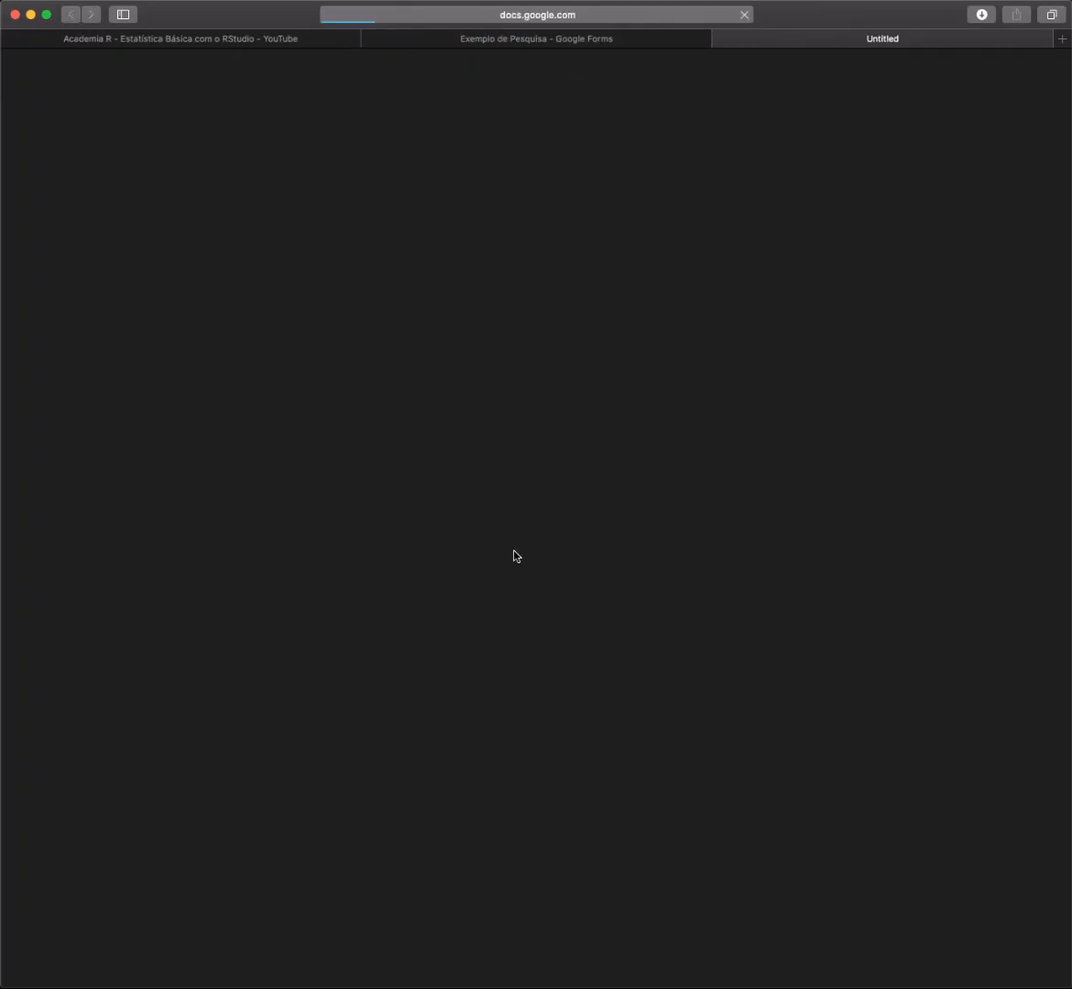